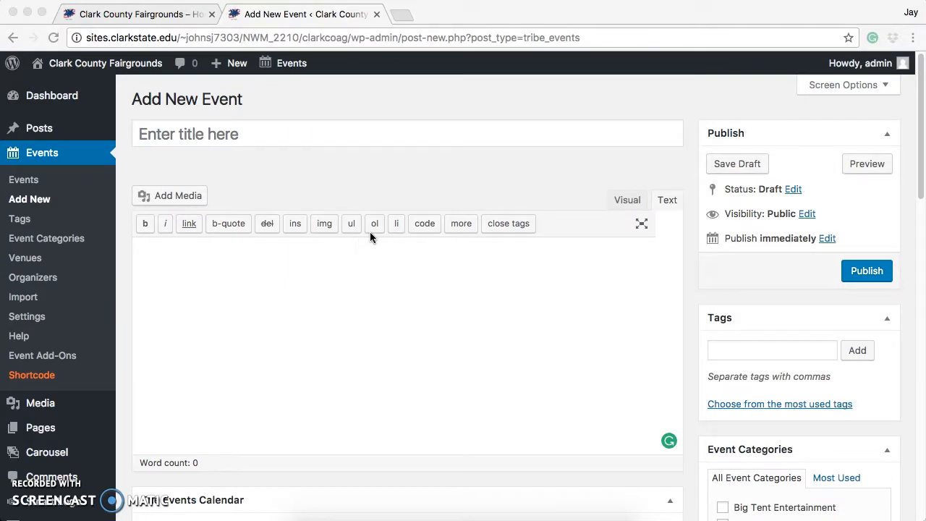
# Title the new event "Springfield Antique Show" and enter the description "Come shop for antiques!".
pyautogui.click(364, 139)
pyautogui.write('Springfield An')
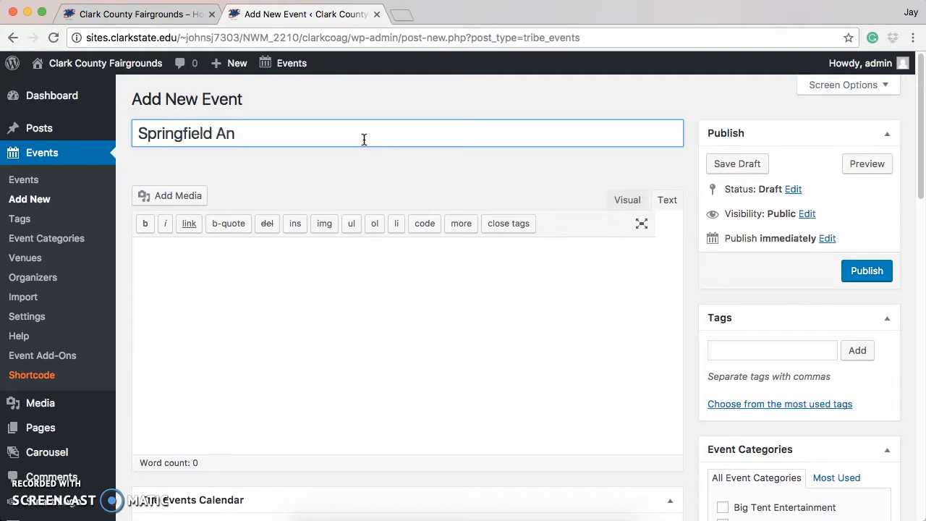
pyautogui.write('tique Show')
pyautogui.scroll(-1, 363, 139)
pyautogui.click(370, 239)
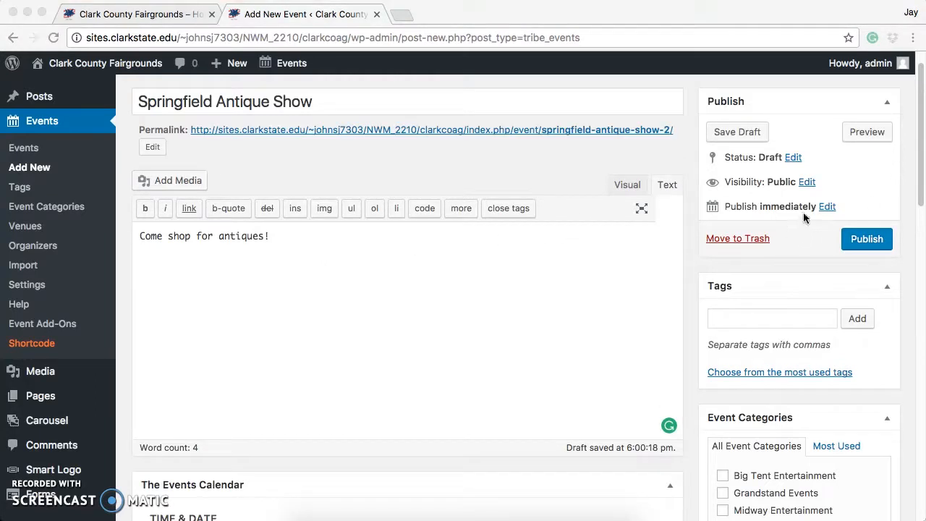
# Make it an all-day event starting on 2017-04-08 and ending on 2017-04-09.
pyautogui.click(922, 189)
pyautogui.moveTo(917, 199); pyautogui.dragTo(904, 298)
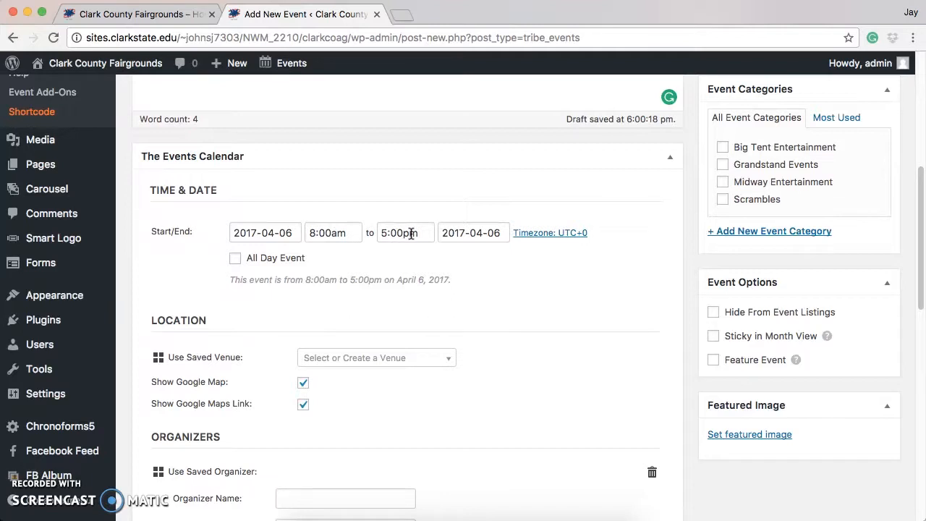
pyautogui.click(235, 260)
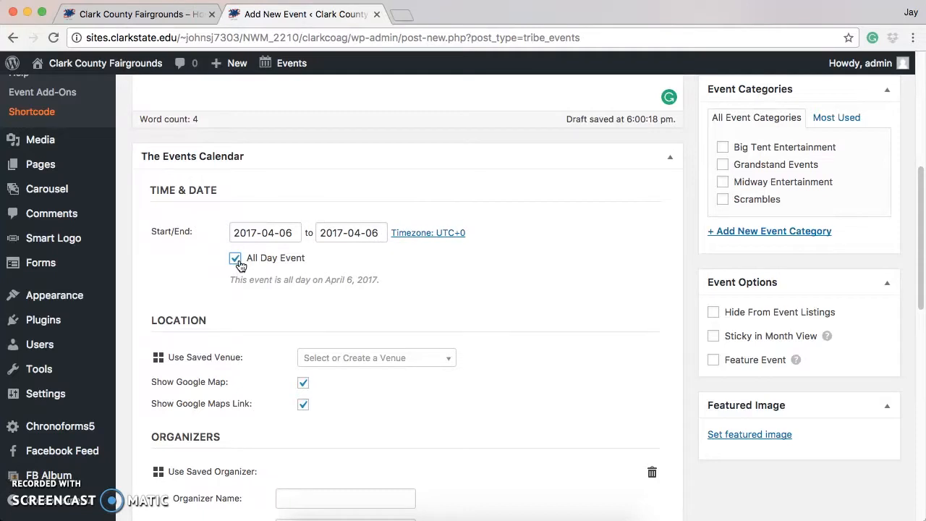
pyautogui.click(284, 233)
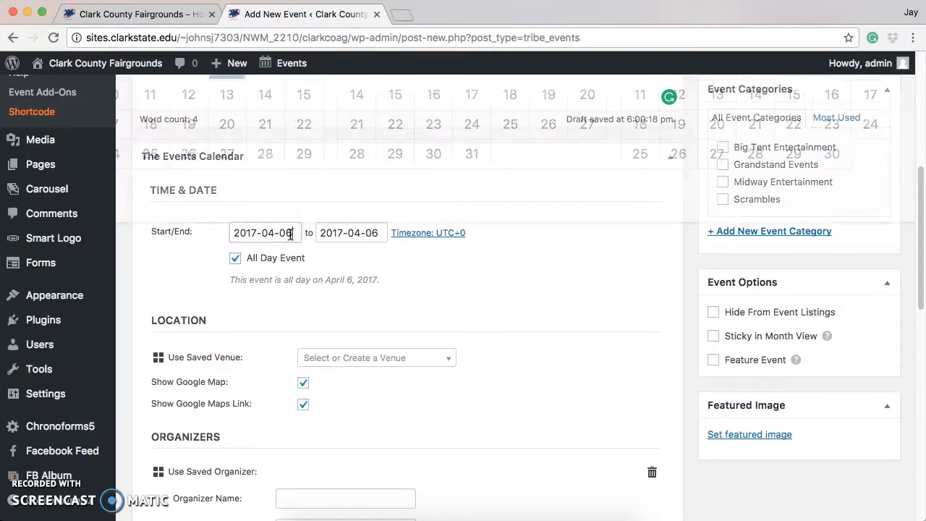
pyautogui.press('BackSpace')
pyautogui.write('8')
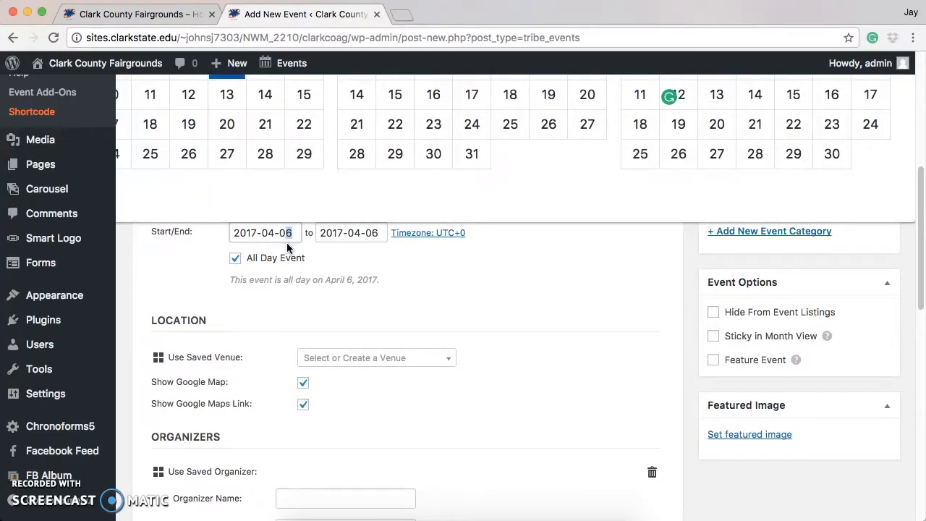
pyautogui.click(376, 234)
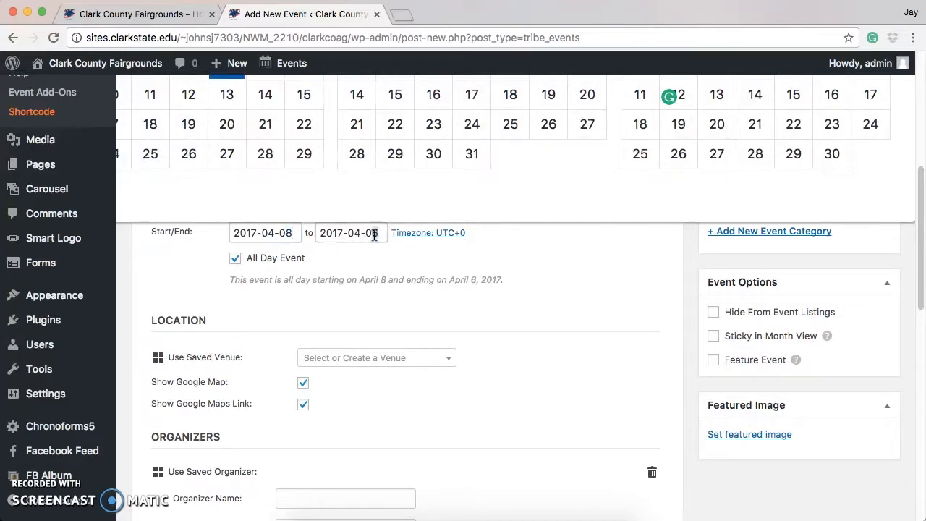
pyautogui.press('BackSpace')
pyautogui.write('9')
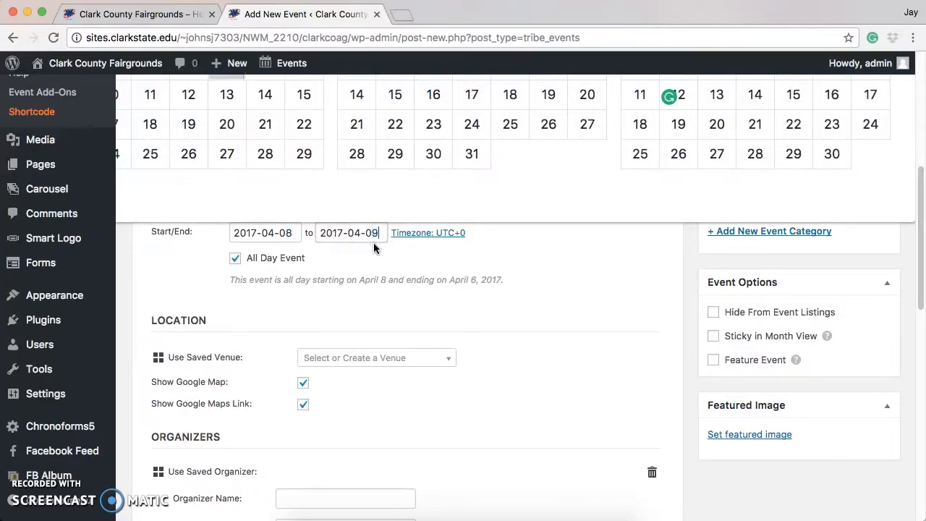
pyautogui.click(402, 293)
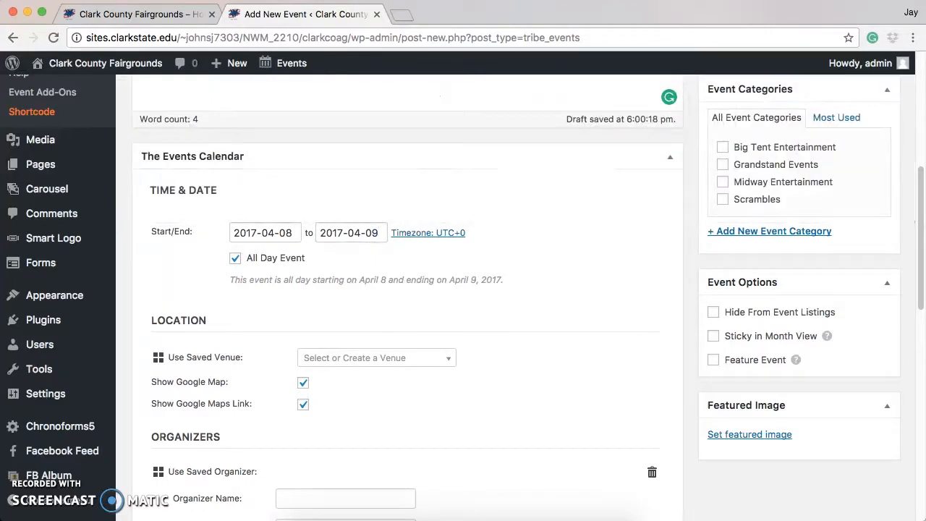
# Look through the saved venues offered for the event's location without choosing one.
pyautogui.scroll(-1, 262, 328)
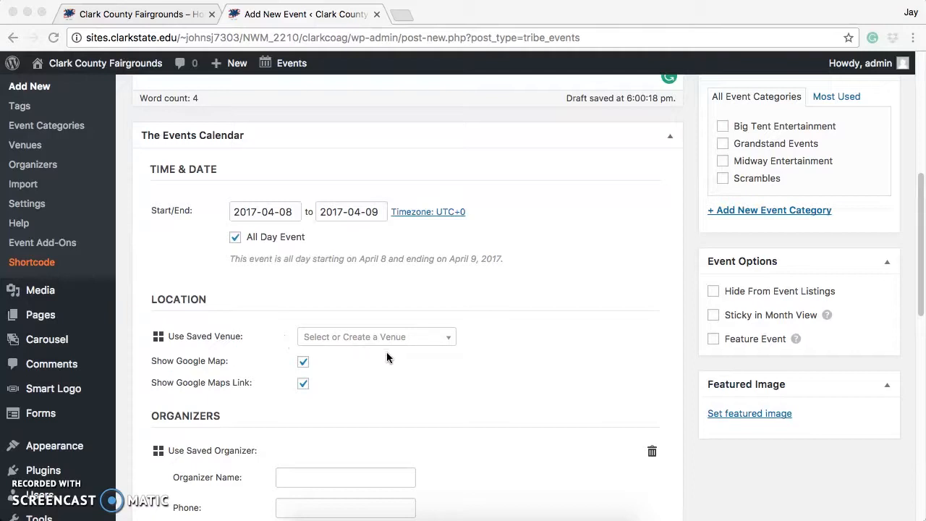
pyautogui.click(409, 340)
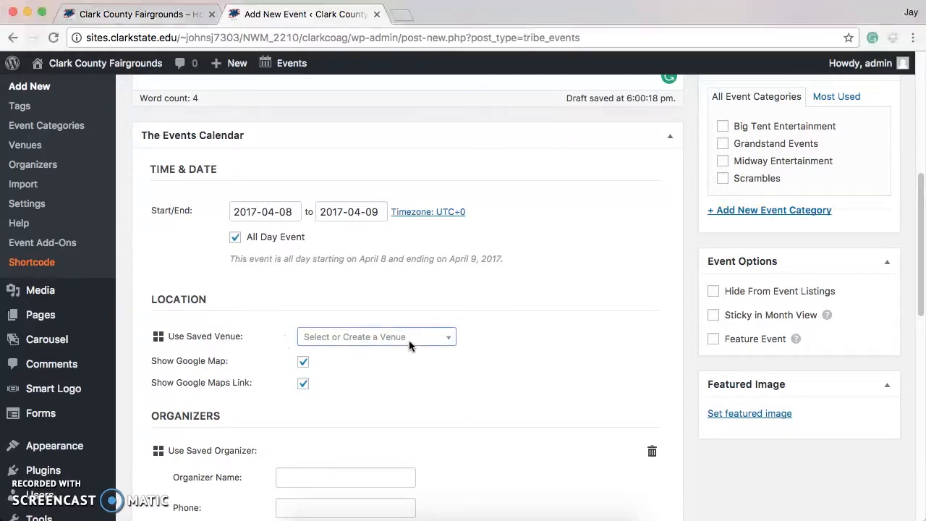
pyautogui.click(456, 340)
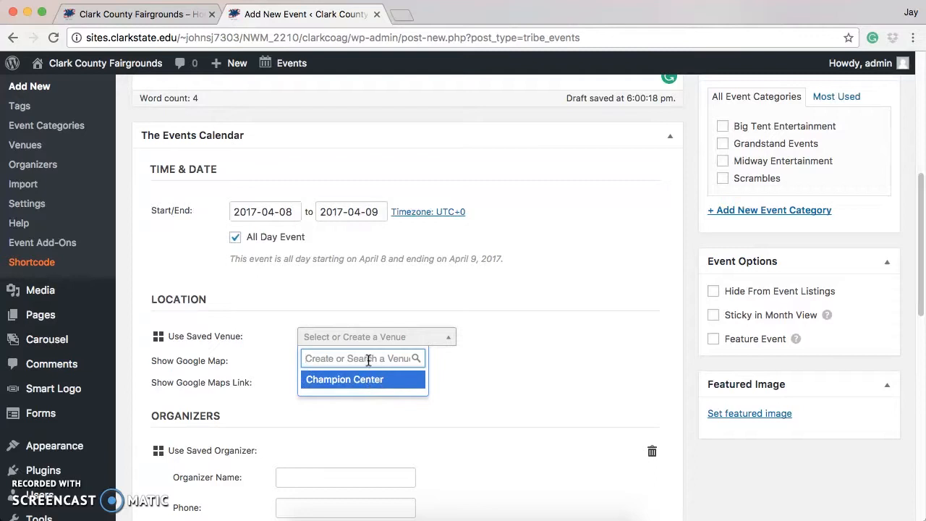
pyautogui.click(459, 351)
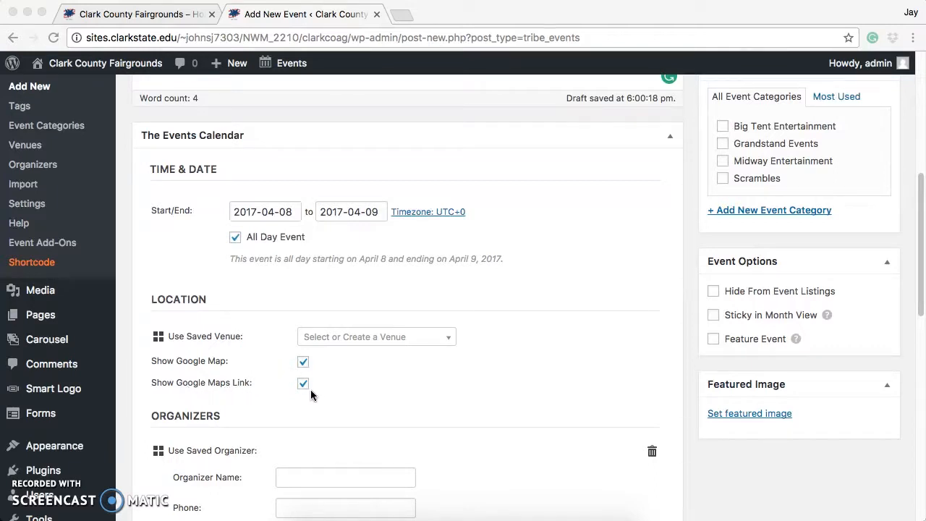
# Review the organizer, event website and cost fields, including the placement options for the currency symbol.
pyautogui.moveTo(917, 274); pyautogui.dragTo(916, 370)
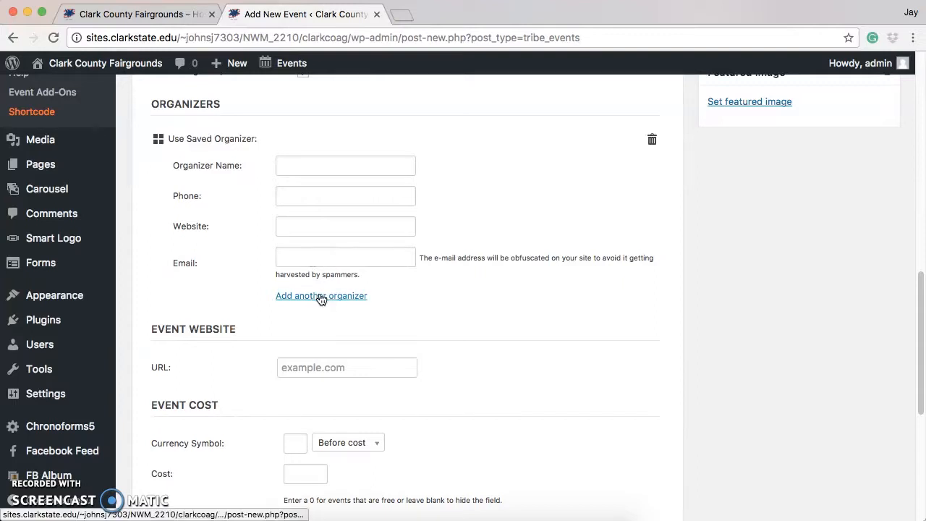
pyautogui.scroll(-1, 923, 319)
pyautogui.moveTo(924, 318); pyautogui.dragTo(924, 387)
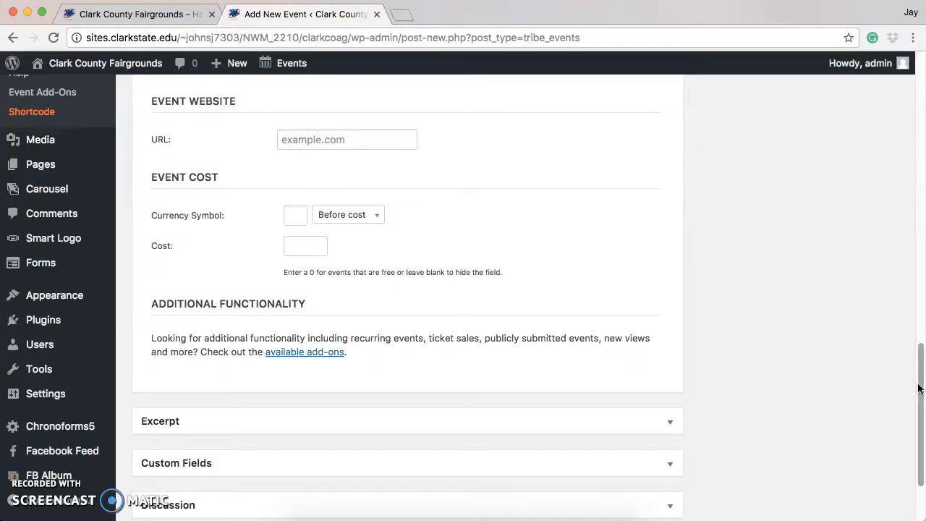
pyautogui.scroll(-2, 775, 283)
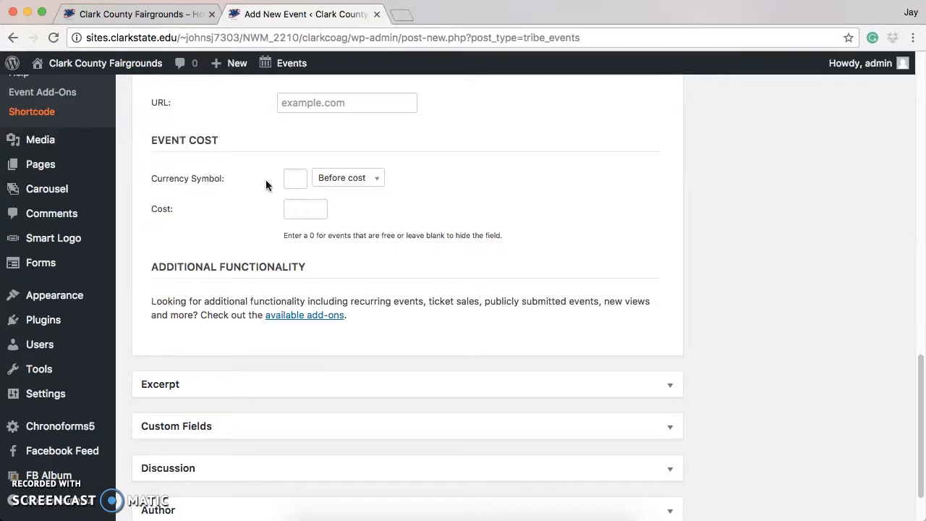
pyautogui.click(373, 185)
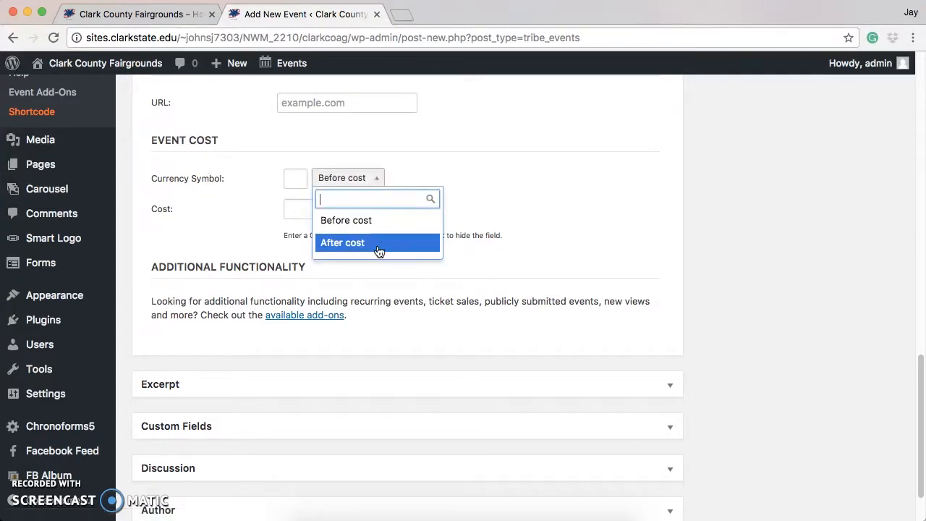
pyautogui.click(468, 160)
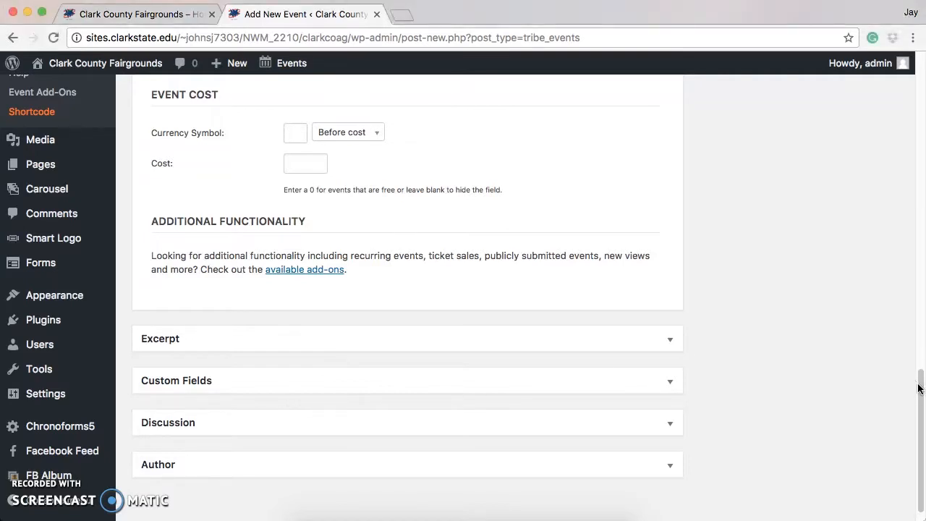
# Set the existing media library picture CloseAbe.jpg as the event's featured image.
pyautogui.moveTo(920, 383); pyautogui.dragTo(902, 206)
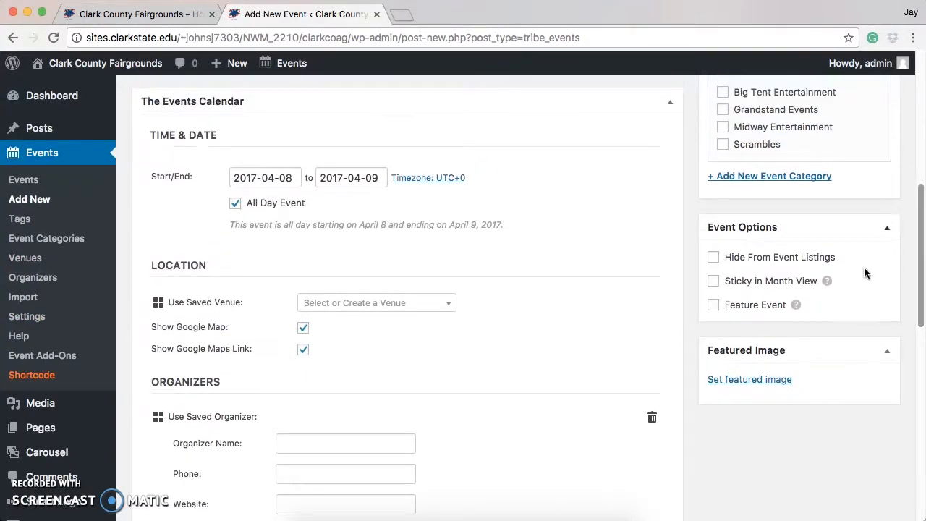
pyautogui.click(779, 384)
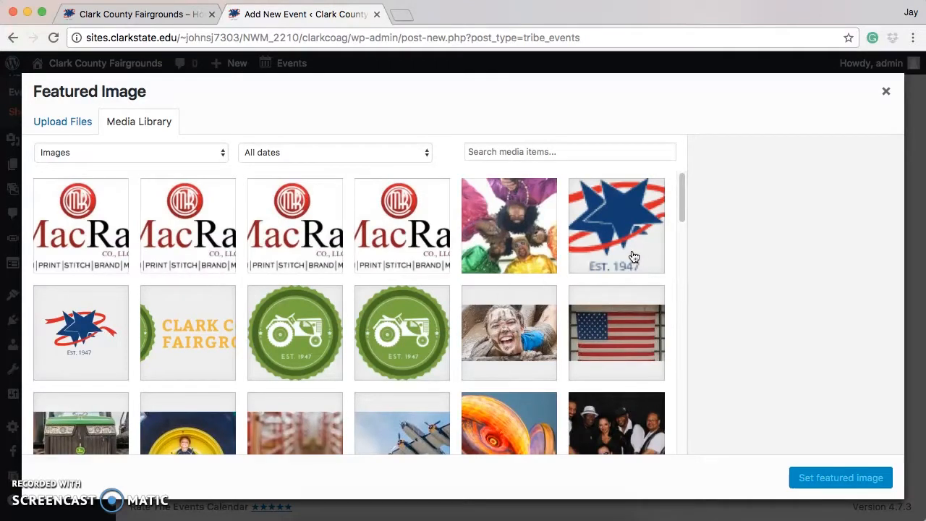
pyautogui.moveTo(682, 188); pyautogui.dragTo(718, 426)
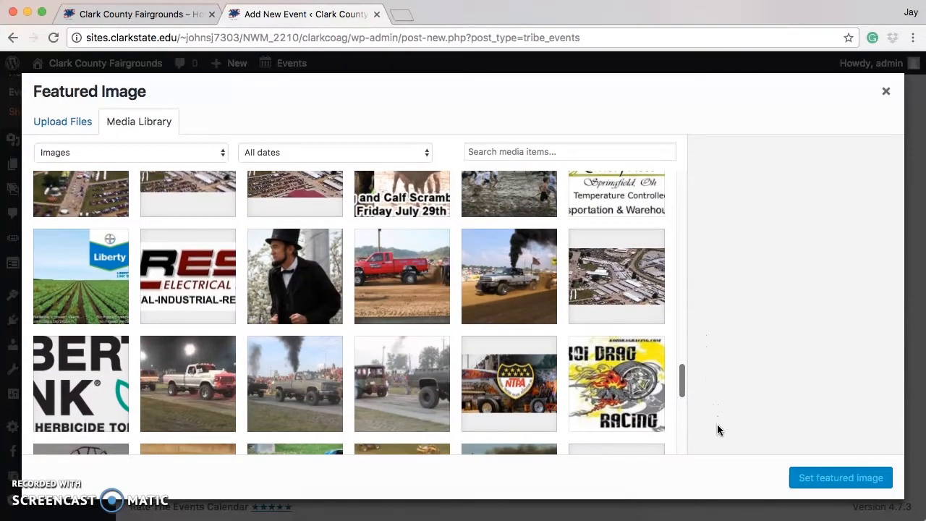
pyautogui.click(315, 283)
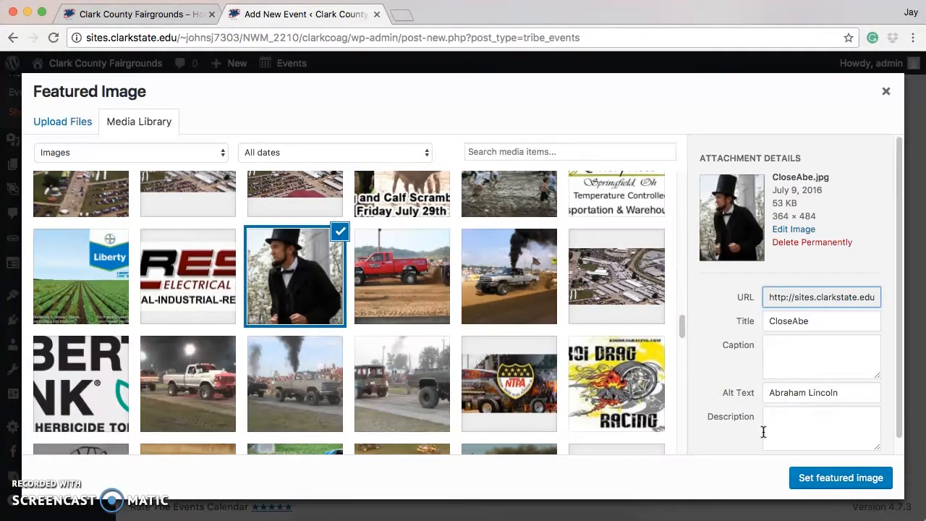
pyautogui.click(822, 480)
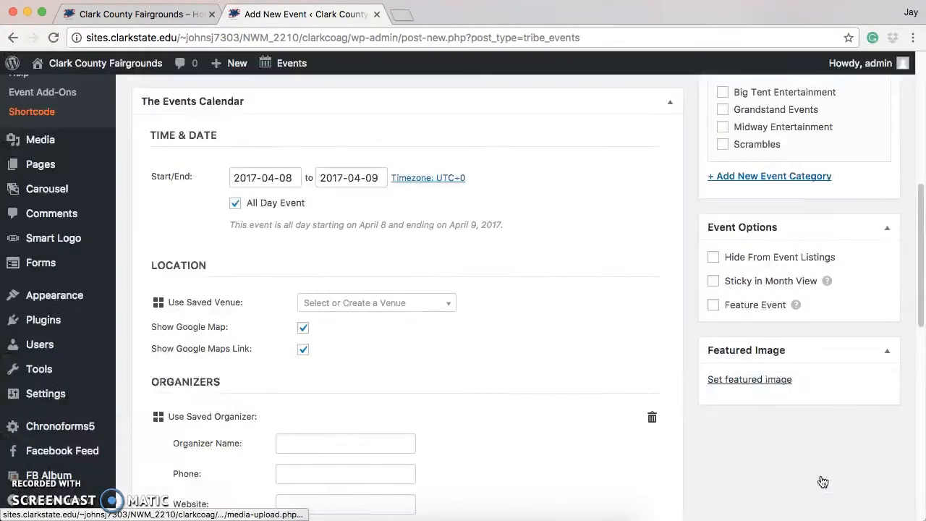
# Publish the event and review its dates, image, description and details on the public event page.
pyautogui.moveTo(918, 317); pyautogui.dragTo(919, 175)
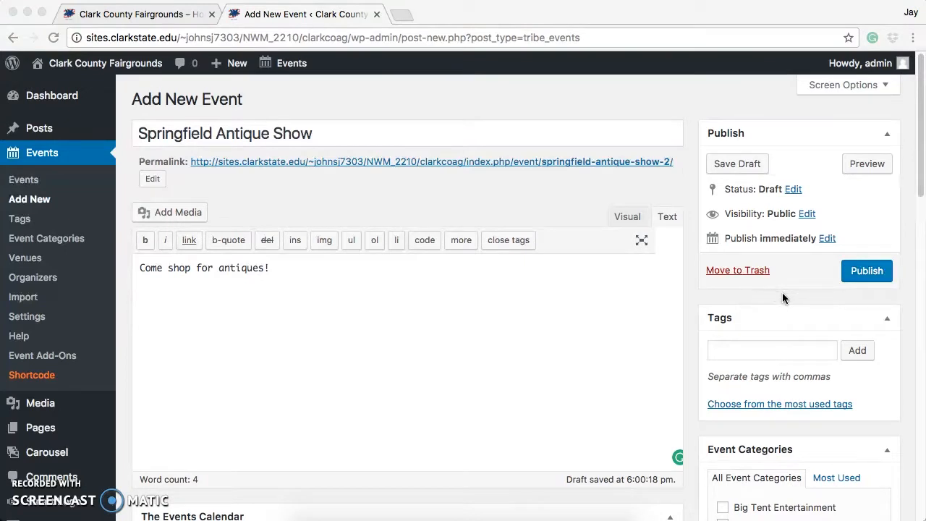
pyautogui.click(873, 274)
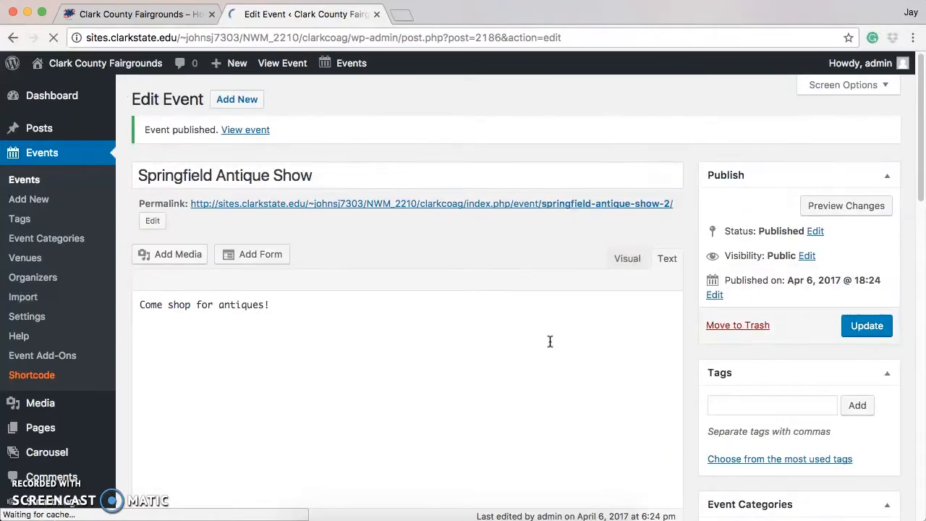
pyautogui.click(257, 130)
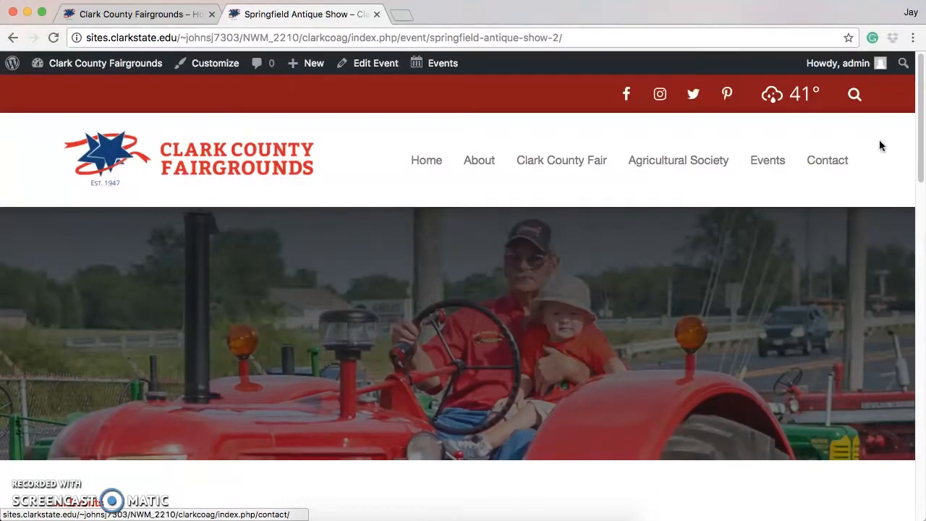
pyautogui.moveTo(921, 150); pyautogui.dragTo(925, 266)
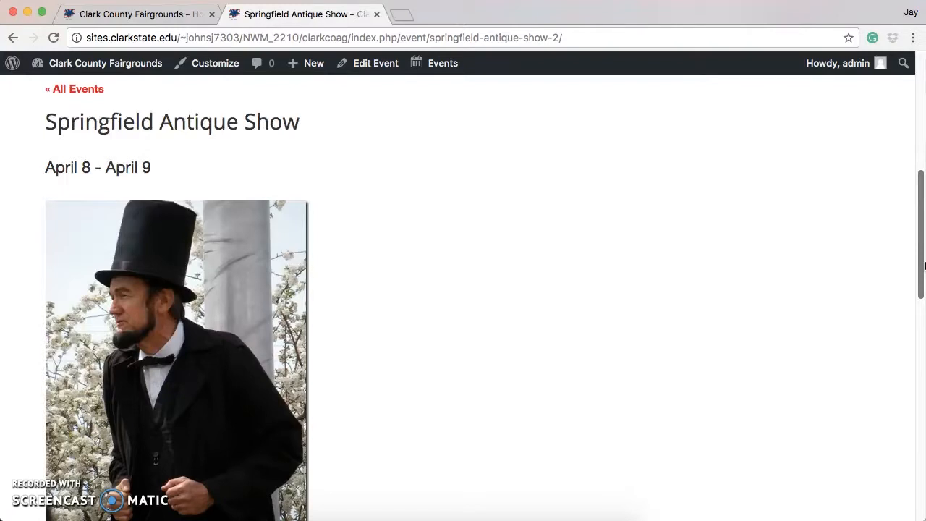
pyautogui.moveTo(925, 266); pyautogui.dragTo(925, 358)
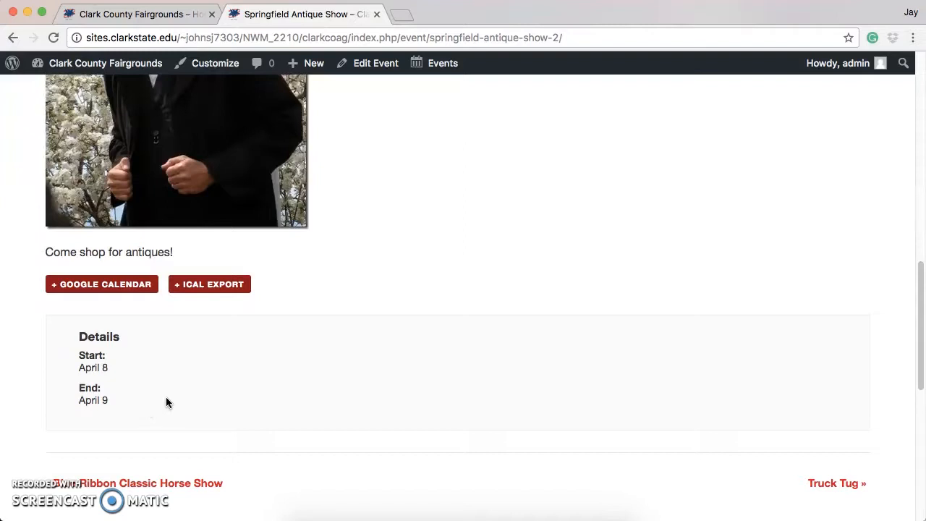
# Find Springfield Antique Show in the admin list of events and open it for editing.
pyautogui.moveTo(436, 66)
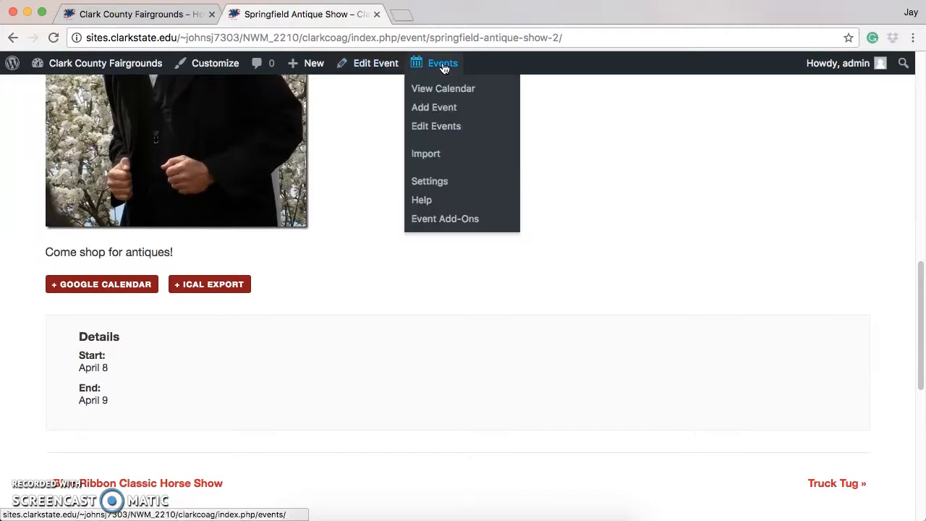
pyautogui.click(449, 128)
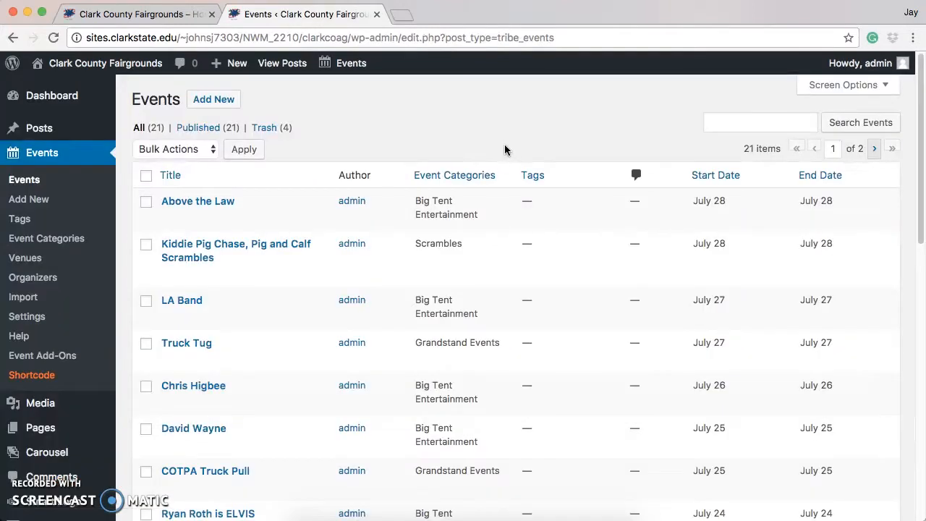
pyautogui.moveTo(923, 170); pyautogui.dragTo(924, 327)
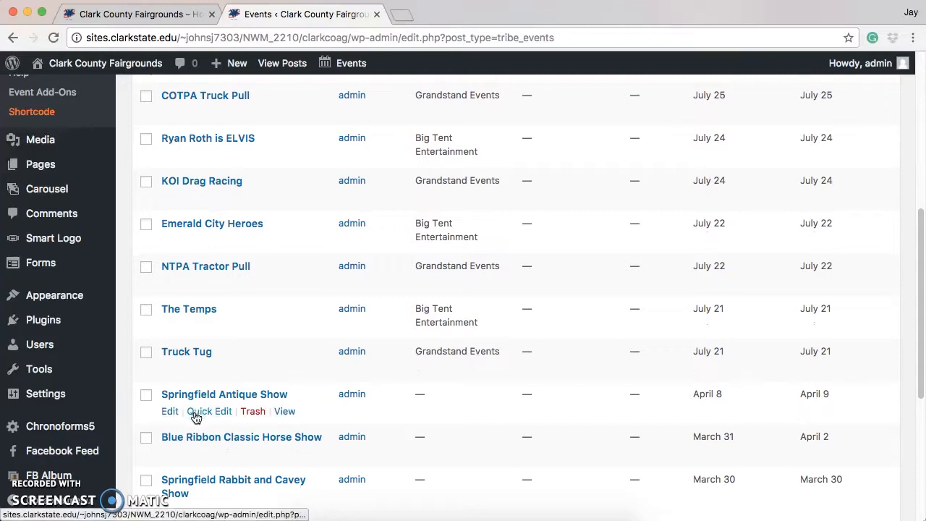
pyautogui.click(170, 412)
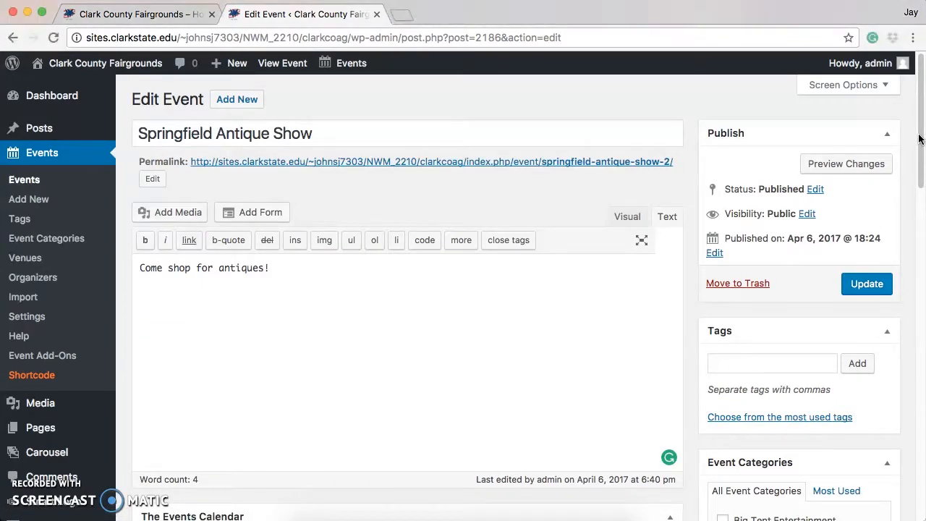
# Change the event's dates to run from 2017-04-07 to 2017-04-11 and update the published event.
pyautogui.moveTo(920, 145); pyautogui.dragTo(890, 256)
pyautogui.click(288, 198)
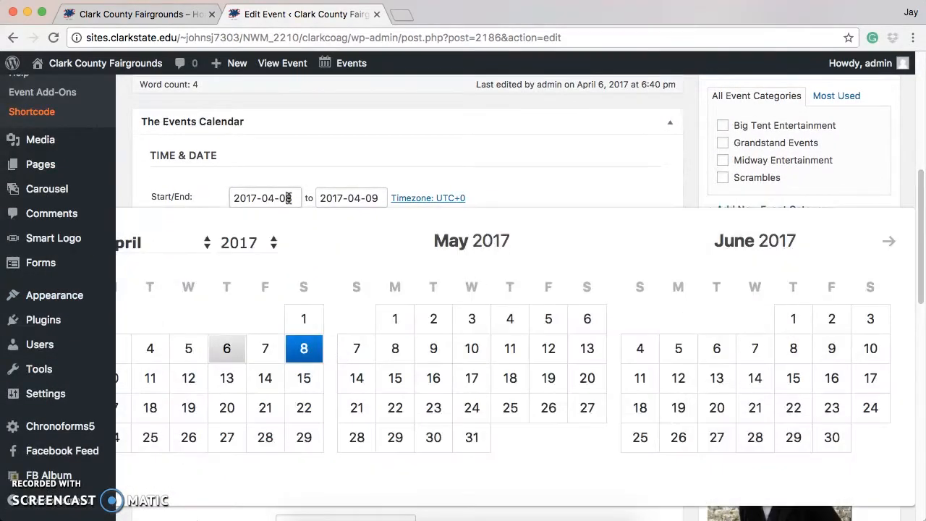
pyautogui.click(267, 351)
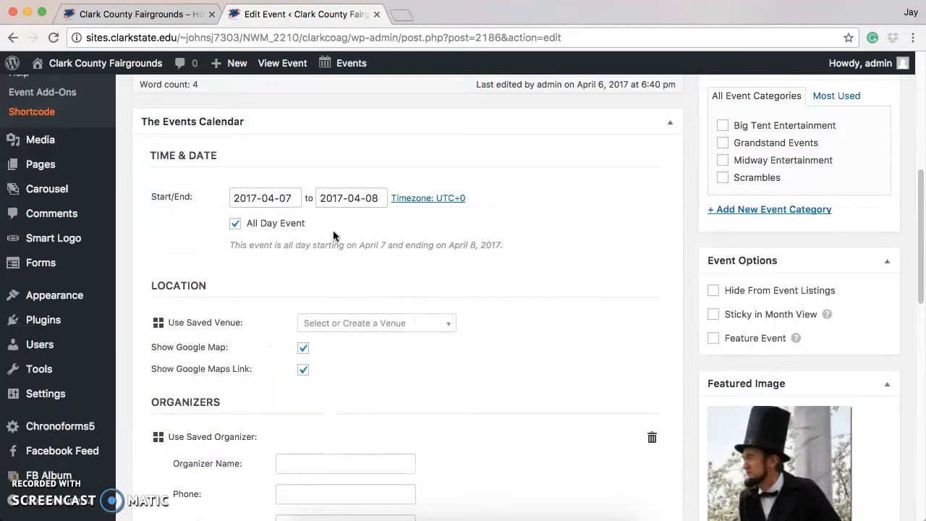
pyautogui.click(374, 199)
pyautogui.click(152, 378)
pyautogui.moveTo(918, 210); pyautogui.dragTo(917, 97)
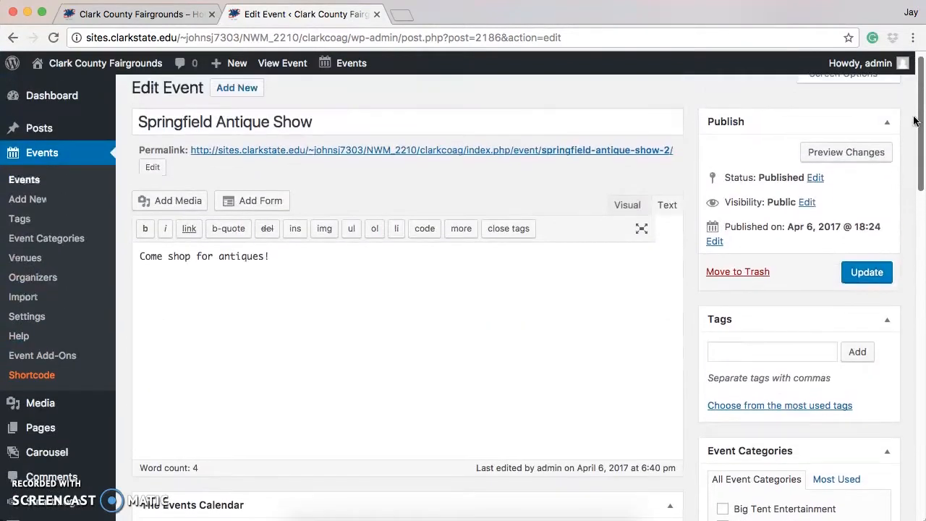
pyautogui.click(868, 273)
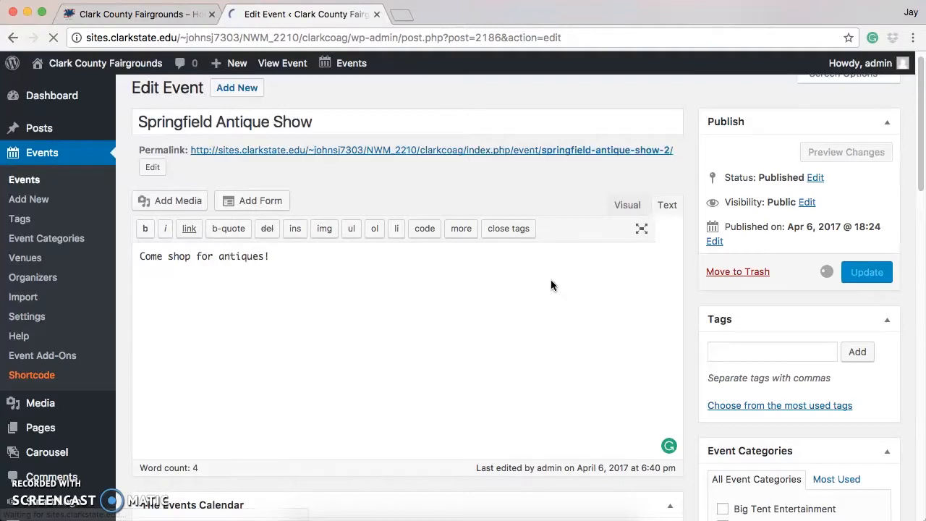
# View the updated event's public page and review its dates, image, description and calendar export options.
pyautogui.click(252, 131)
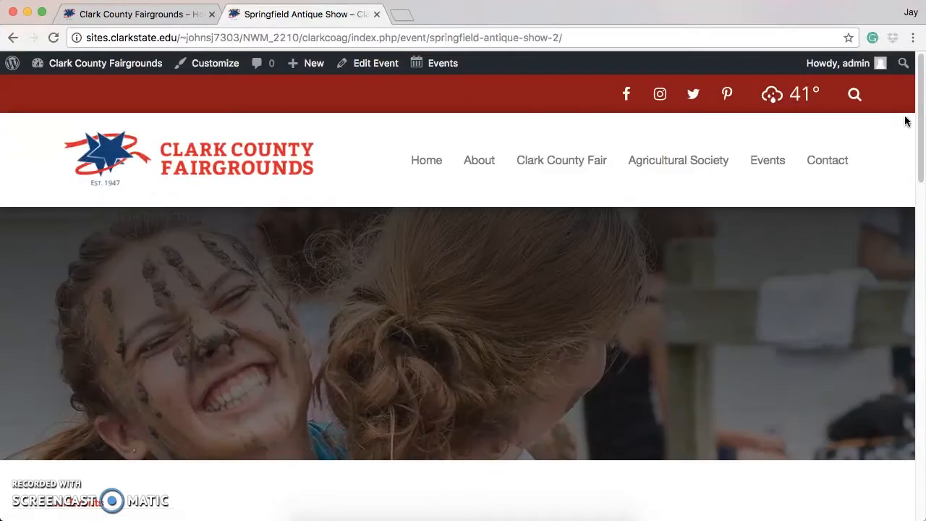
pyautogui.scroll(-2, 918, 131)
pyautogui.moveTo(920, 134); pyautogui.dragTo(925, 236)
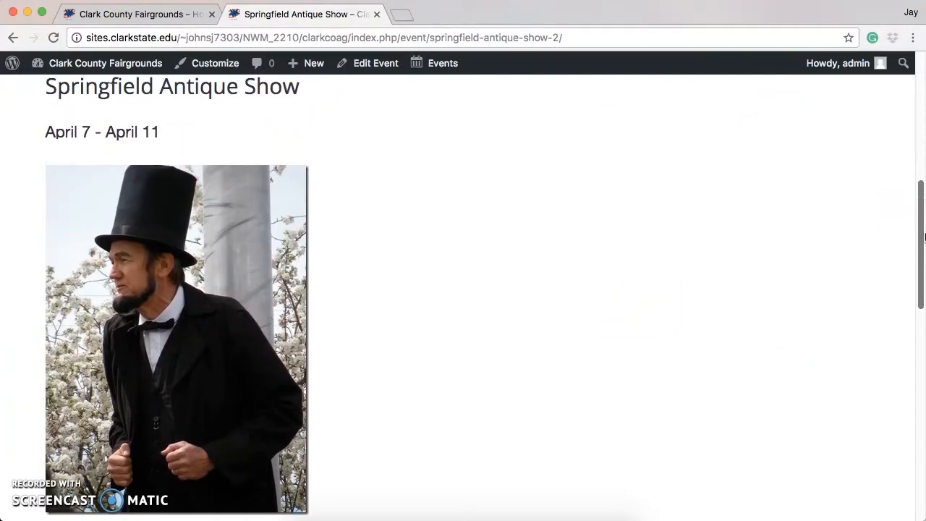
pyautogui.moveTo(921, 233); pyautogui.dragTo(923, 259)
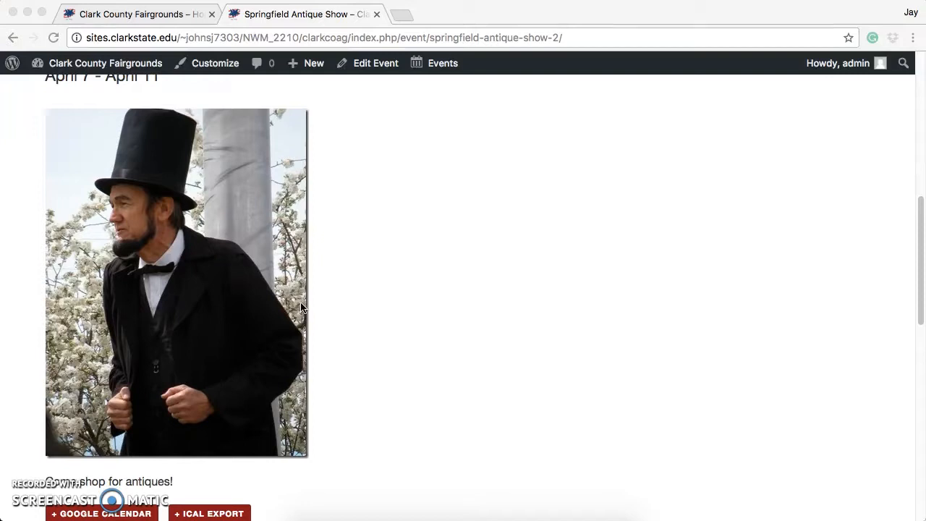
pyautogui.scroll(-1, 142, 457)
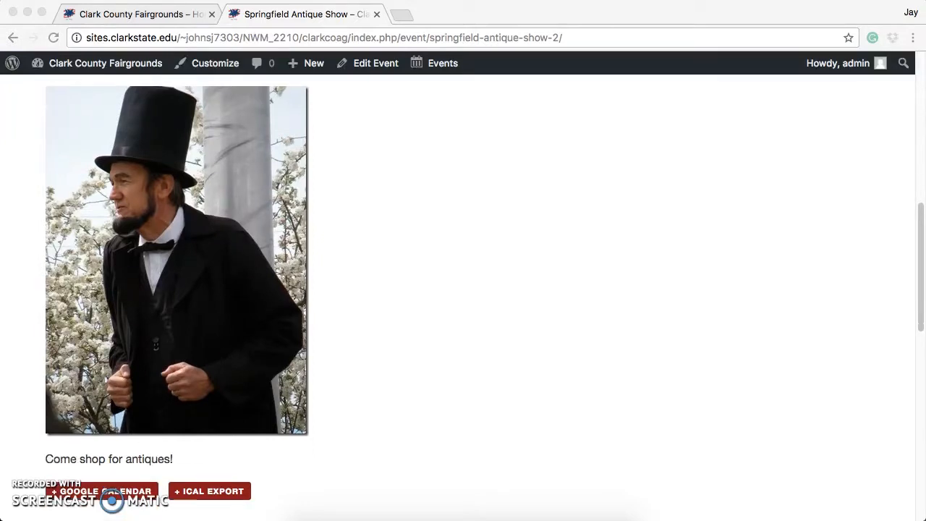
# Export the event to Google Calendar, check its details, calendar choice and notification settings, and save it.
pyautogui.click(101, 498)
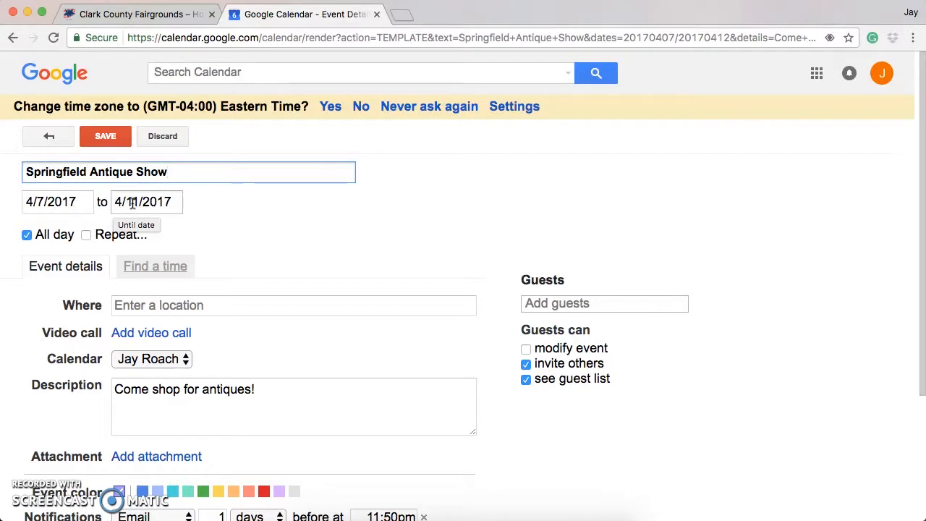
pyautogui.scroll(-1, 924, 178)
pyautogui.moveTo(923, 179); pyautogui.dragTo(924, 300)
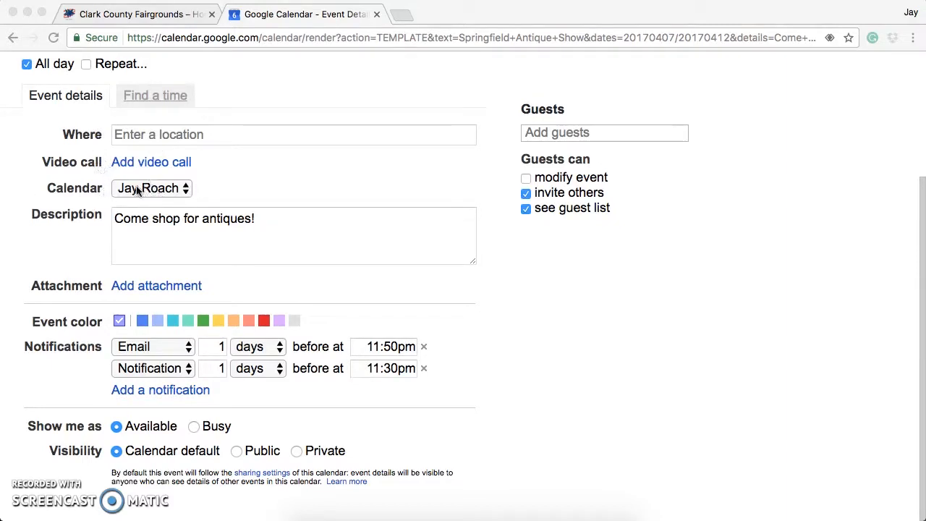
pyautogui.click(186, 191)
pyautogui.click(207, 185)
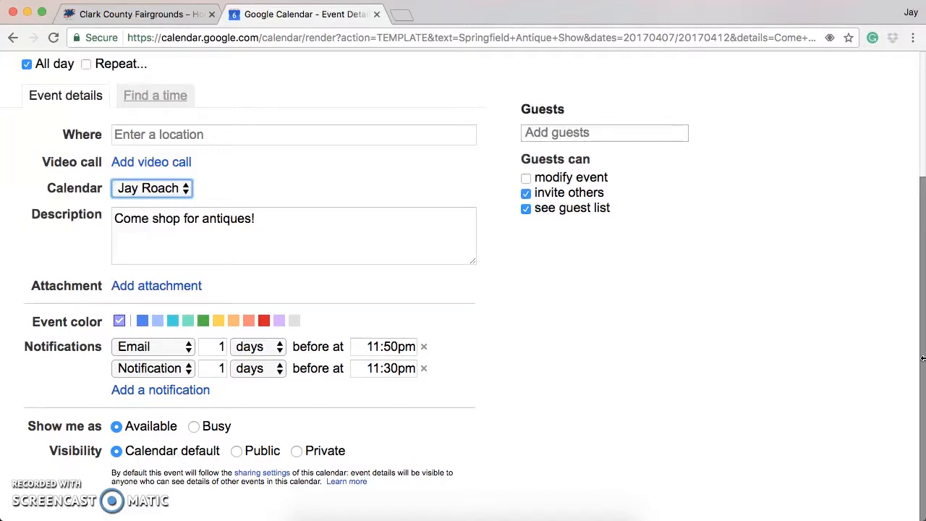
pyautogui.scroll(3, 922, 367)
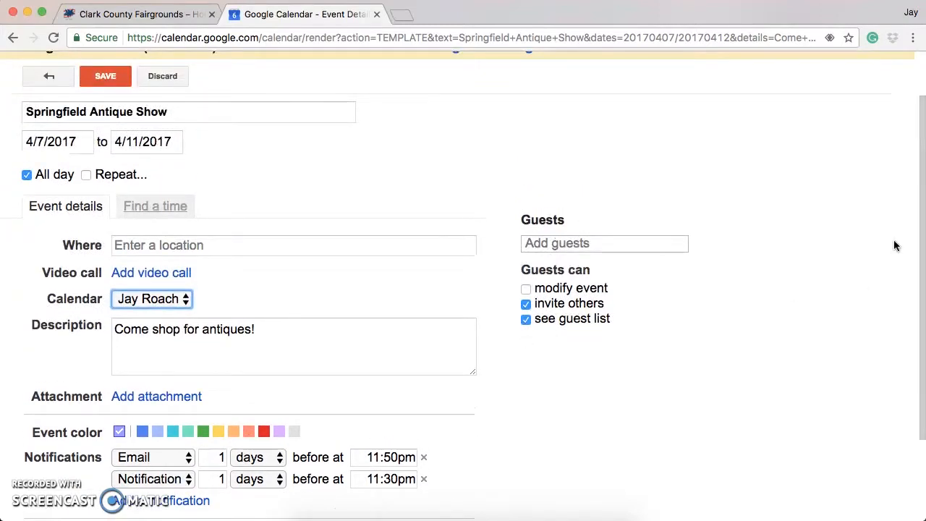
pyautogui.scroll(2, 894, 246)
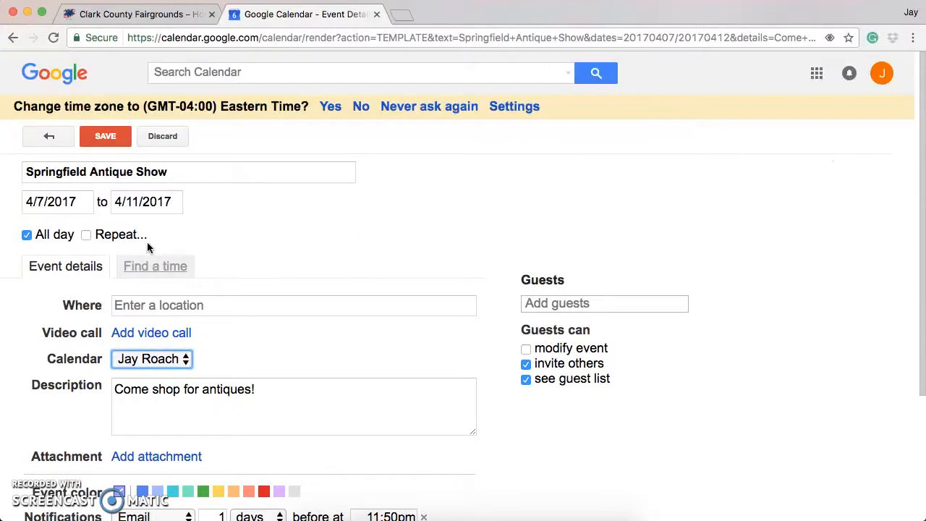
pyautogui.click(106, 136)
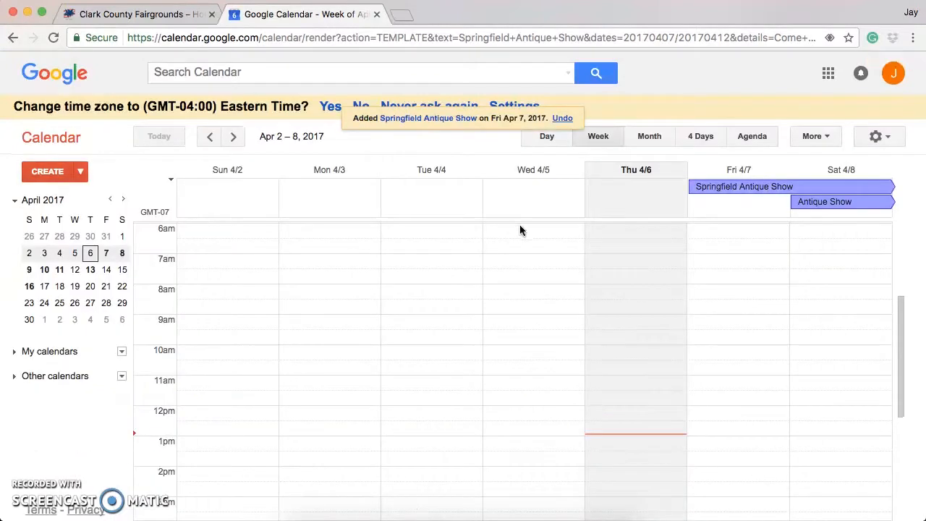
# Open the Springfield Antique Show entry in the Google Calendar week, review its editable details and save it.
pyautogui.scroll(-2, 566, 327)
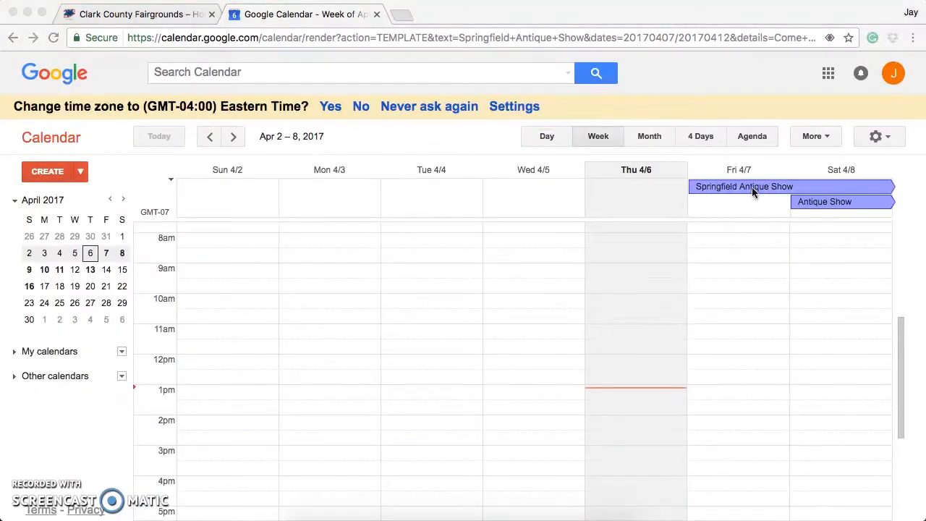
pyautogui.click(788, 187)
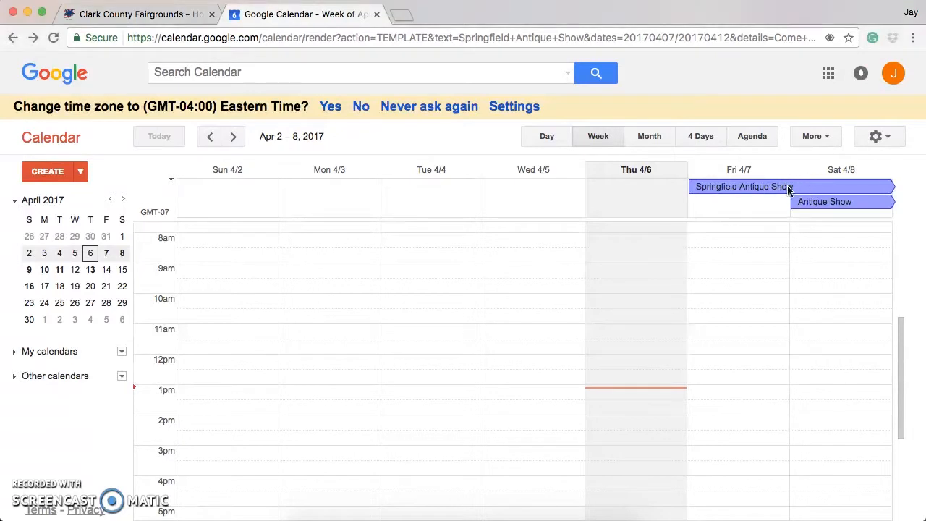
pyautogui.click(778, 188)
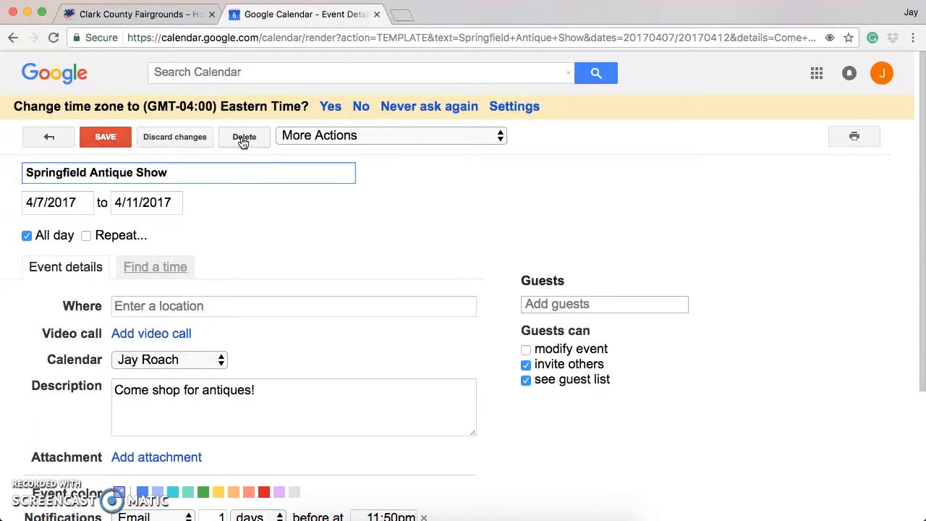
pyautogui.click(121, 140)
pyautogui.click(114, 140)
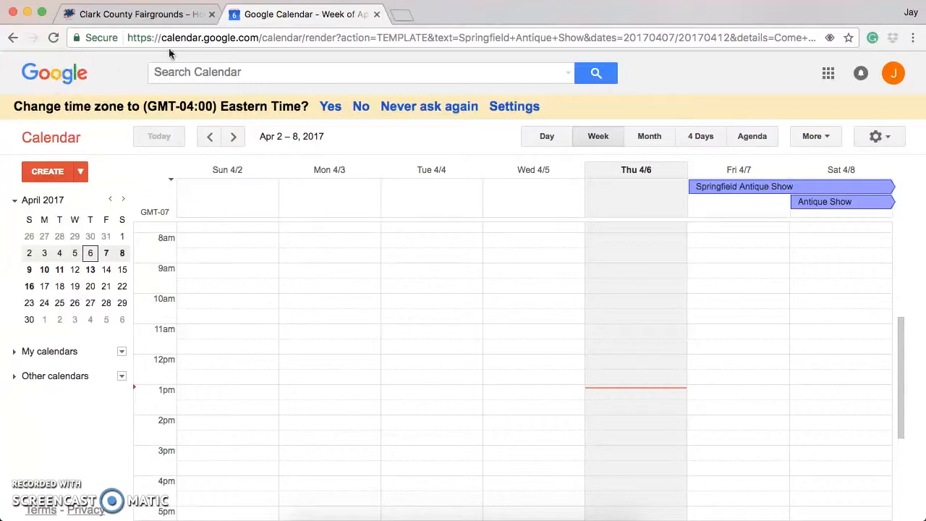
# Leave Google Calendar and go to the Clark County Fairgrounds home page on sites.clarkstate.edu.
pyautogui.click(13, 38)
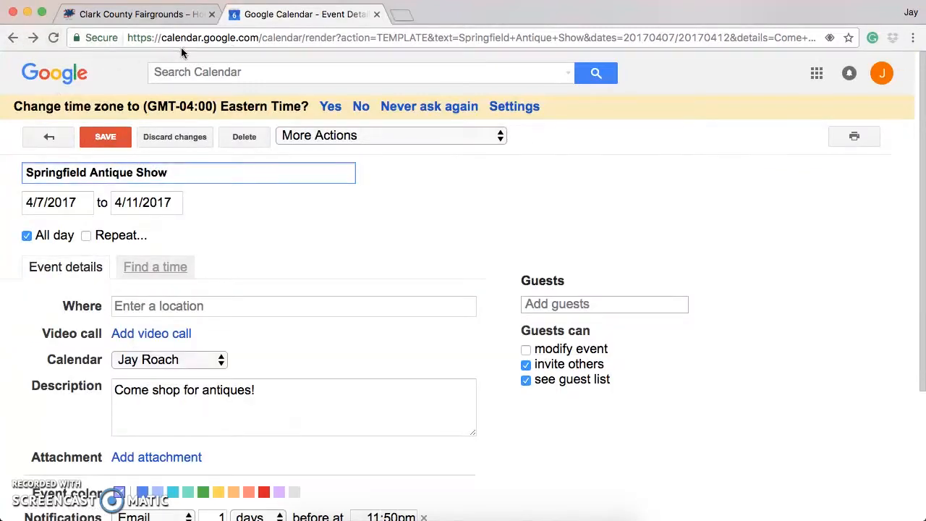
pyautogui.click(210, 41)
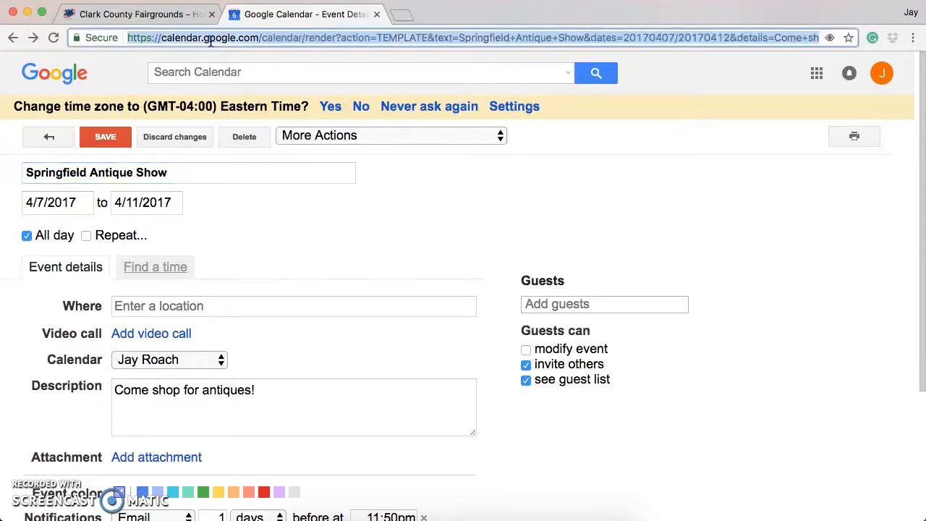
pyautogui.write('s')
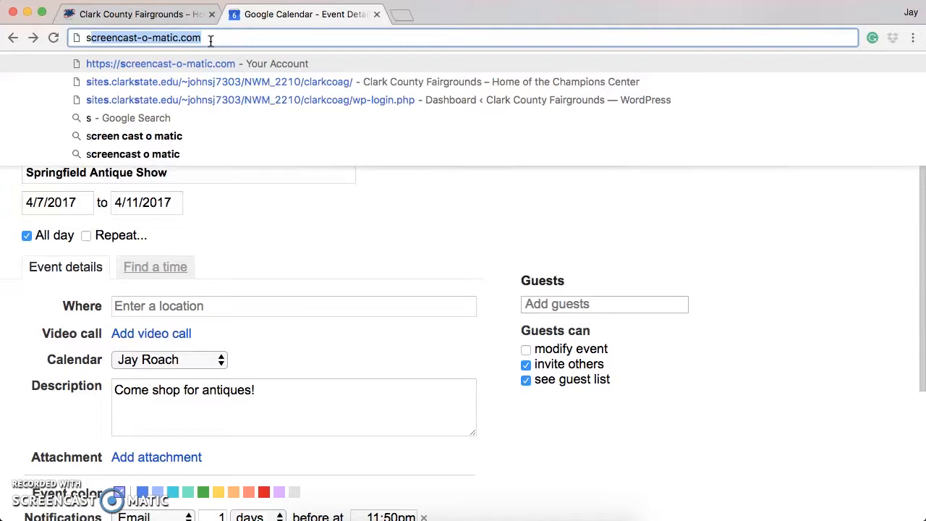
pyautogui.write('itesclark')
pyautogui.press('BackSpace')
pyautogui.press('BackSpace')
pyautogui.press('BackSpace')
pyautogui.press('BackSpace')
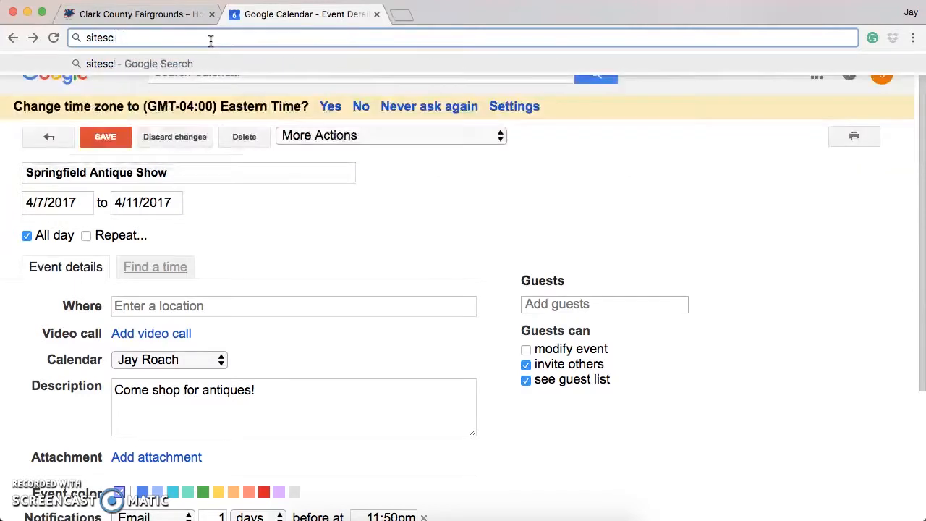
pyautogui.press('BackSpace')
pyautogui.write('.clar')
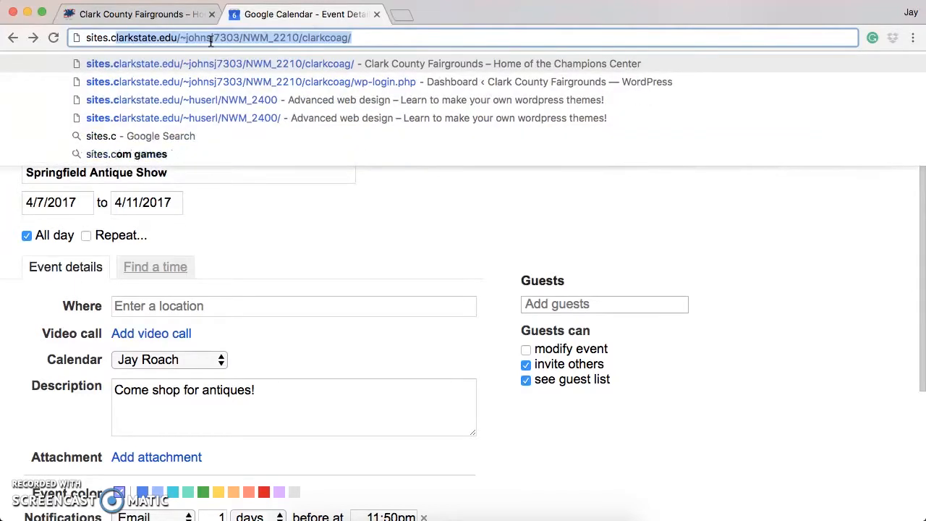
pyautogui.write('ksta')
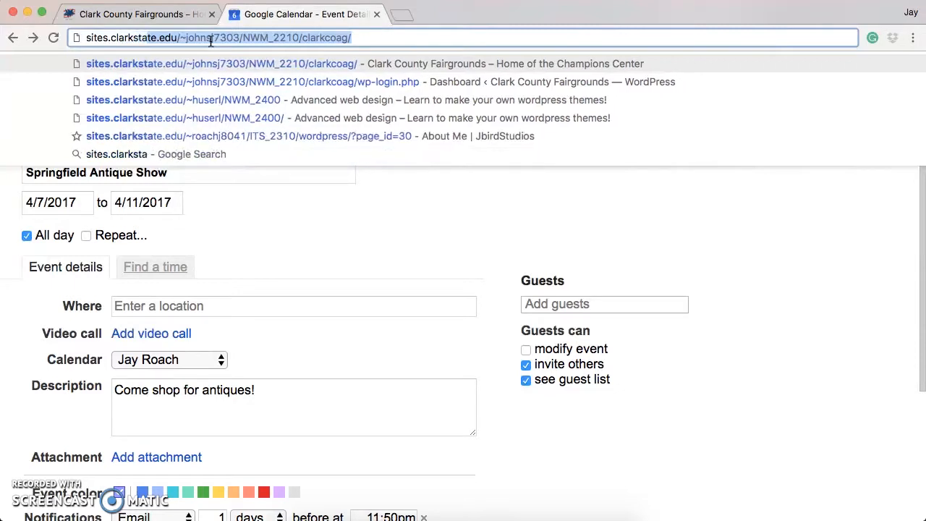
pyautogui.write('te.edu')
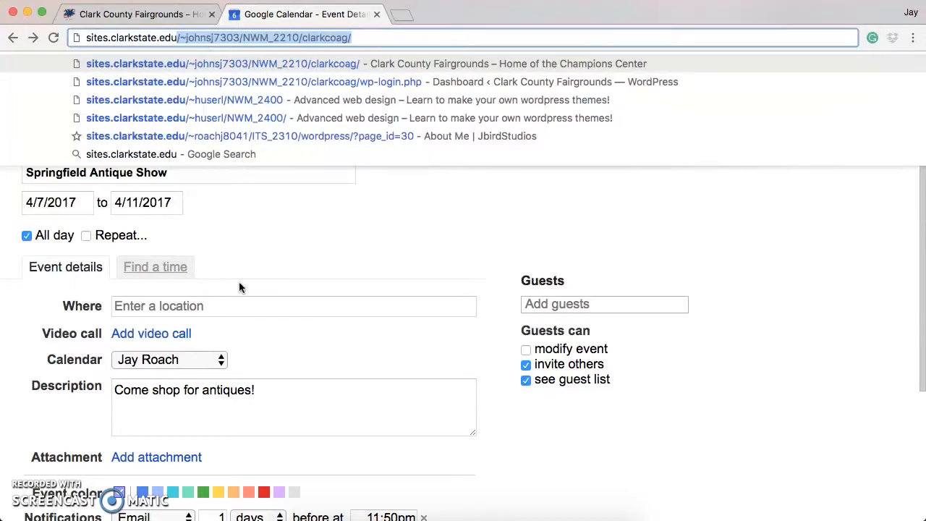
pyautogui.press('Return')
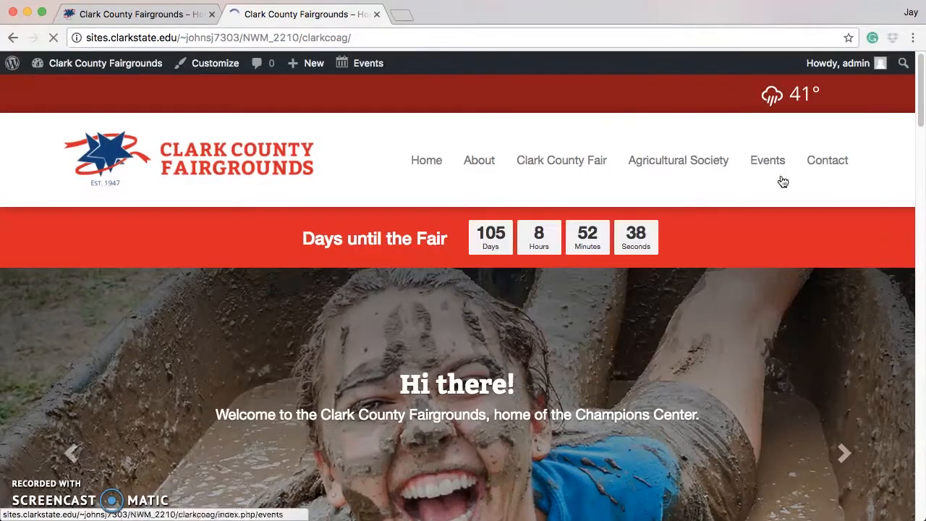
# Open the site's April 2017 events calendar and go to the Springfield Antique Show page from its April 11 entry.
pyautogui.click(775, 167)
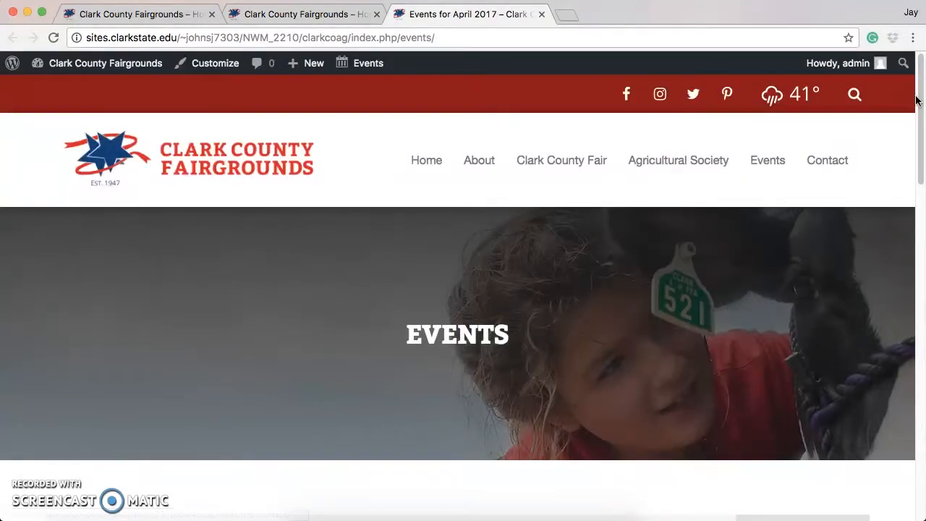
pyautogui.moveTo(917, 100); pyautogui.dragTo(922, 337)
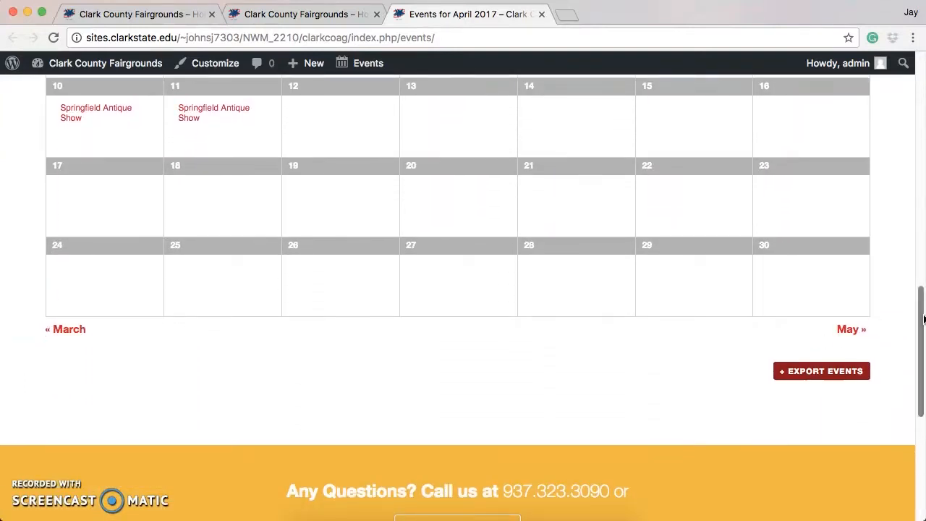
pyautogui.moveTo(86, 113)
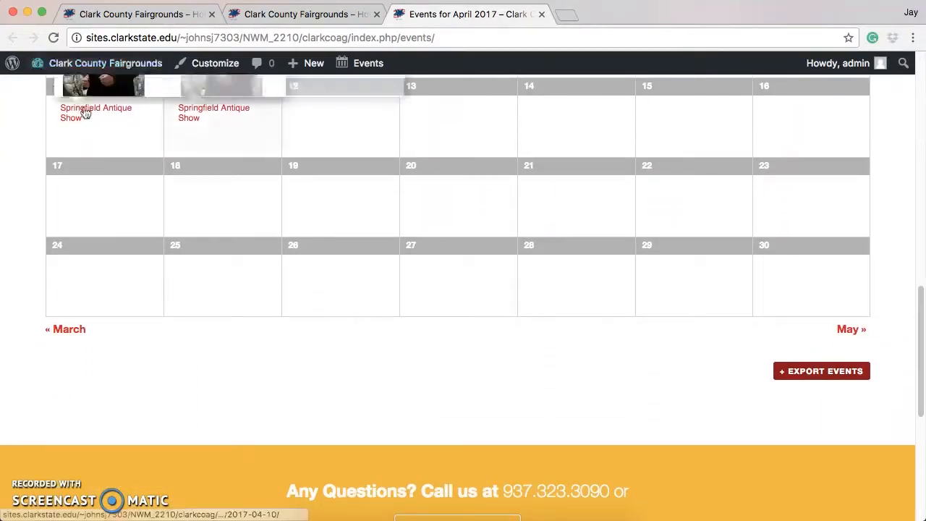
pyautogui.click(189, 116)
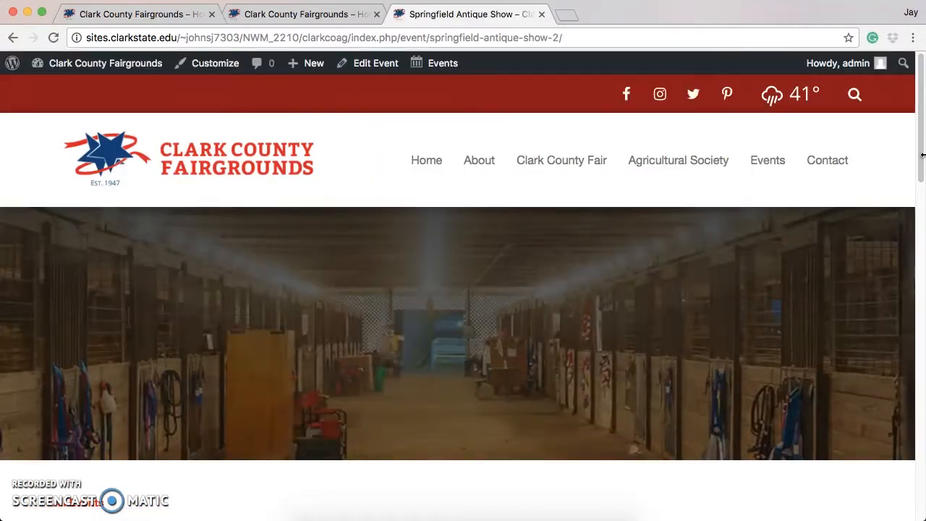
pyautogui.moveTo(924, 154); pyautogui.dragTo(925, 316)
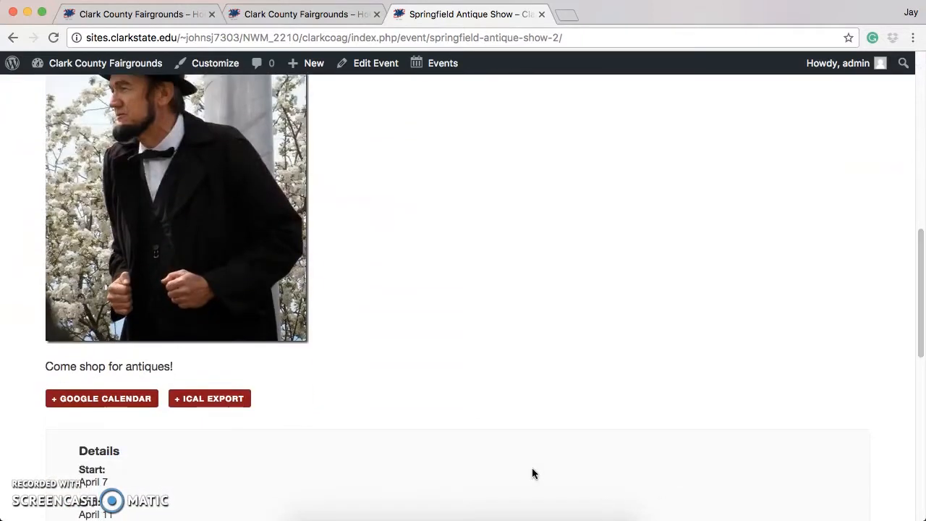
# Export the event to iCal as an ICS file saved on the Desktop and minimize the browser to see the desktop.
pyautogui.click(226, 406)
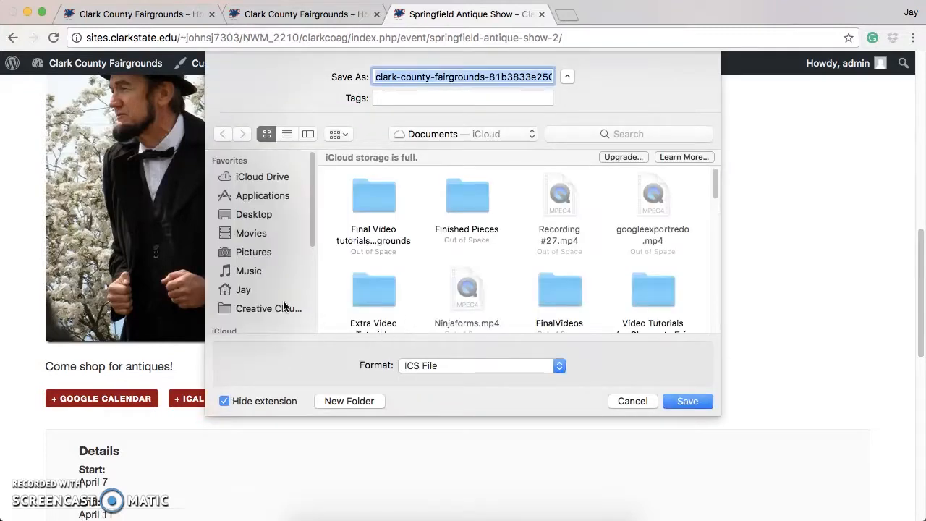
pyautogui.click(269, 219)
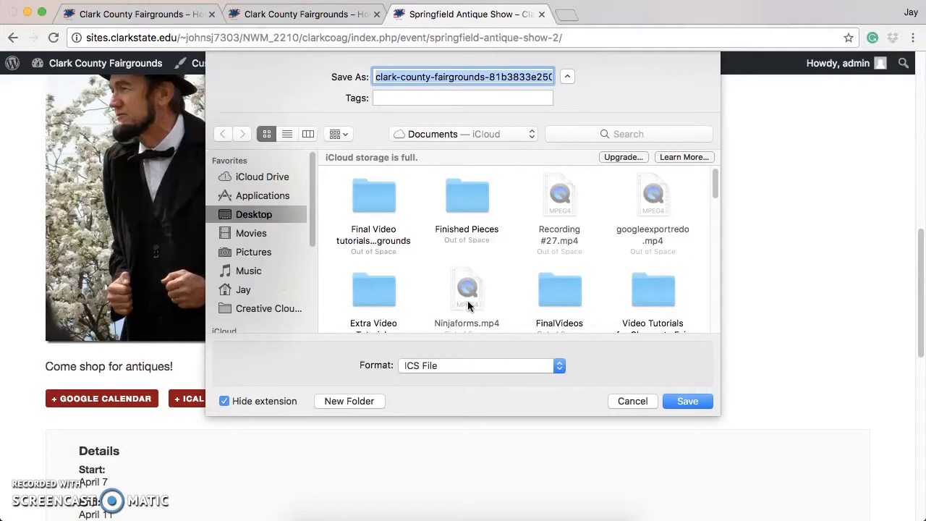
pyautogui.click(682, 402)
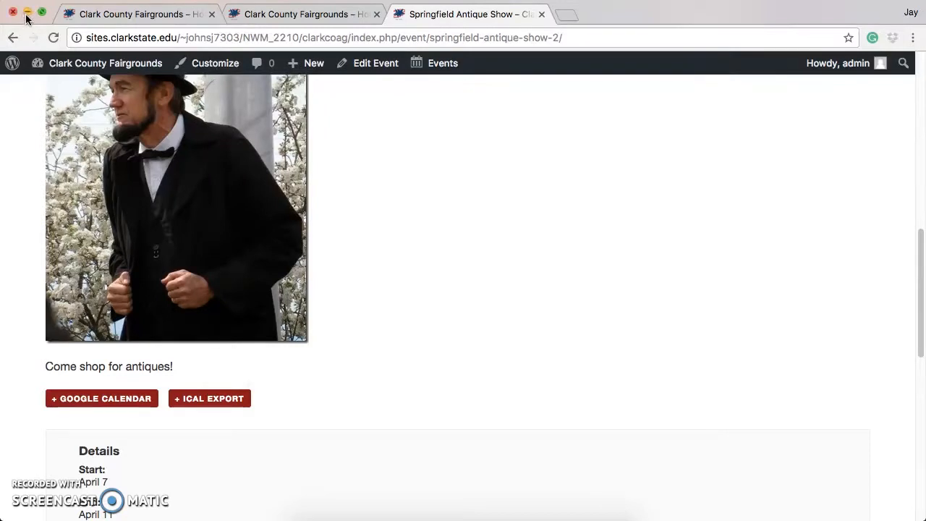
pyautogui.click(26, 13)
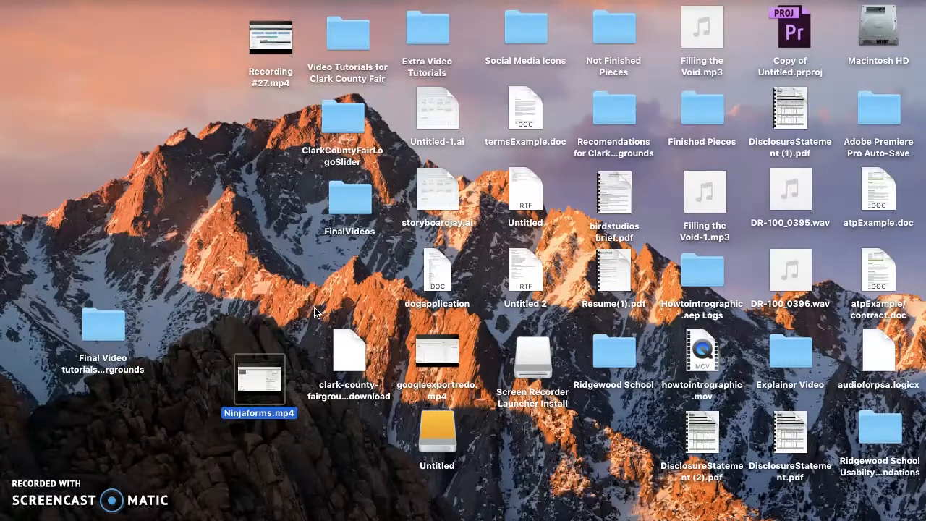
# Import the exported clark-county-fairgrounds ICS file from the Desktop into the Work calendar and return to the Springfield Antique Show page in the browser.
pyautogui.click(346, 346)
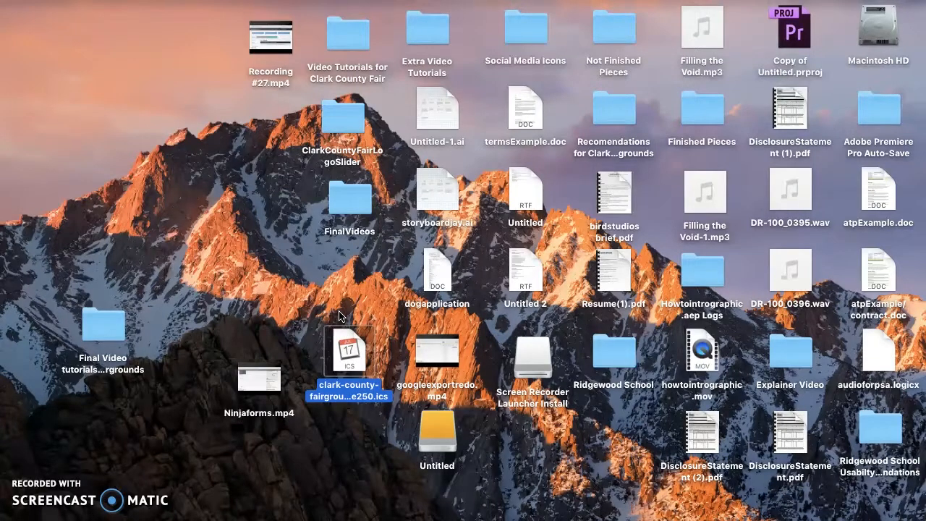
pyautogui.doubleClick(353, 352)
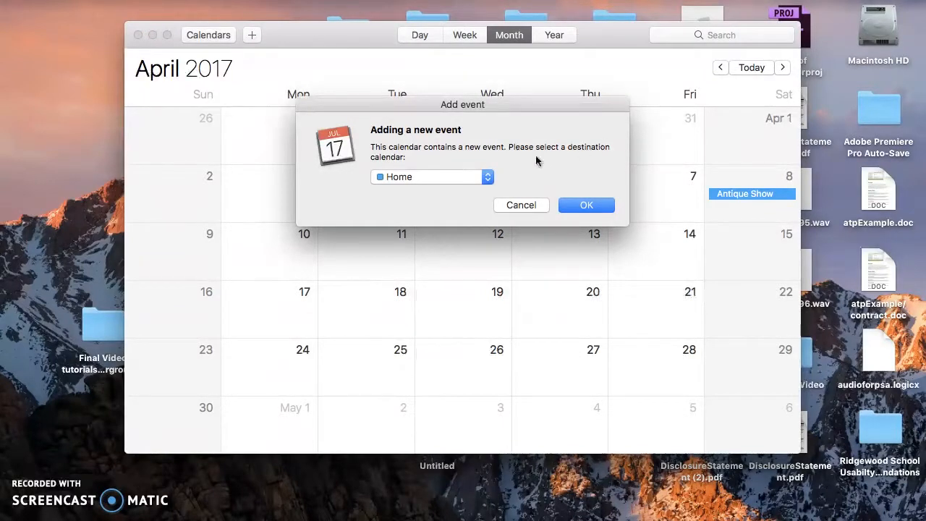
pyautogui.click(488, 180)
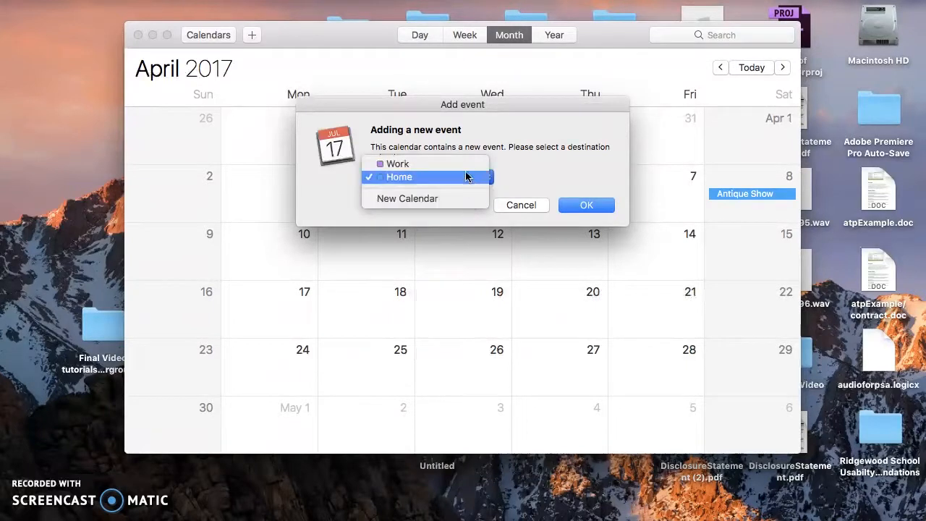
pyautogui.click(464, 165)
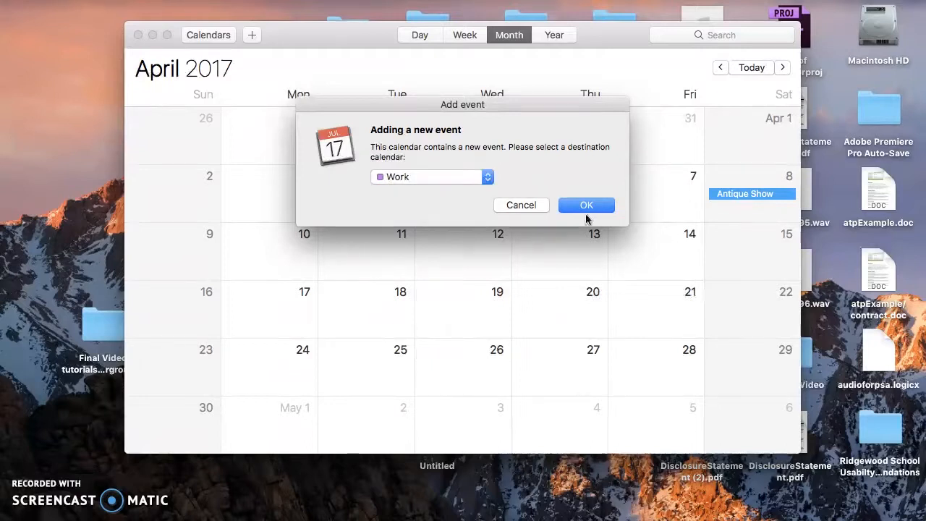
pyautogui.click(585, 205)
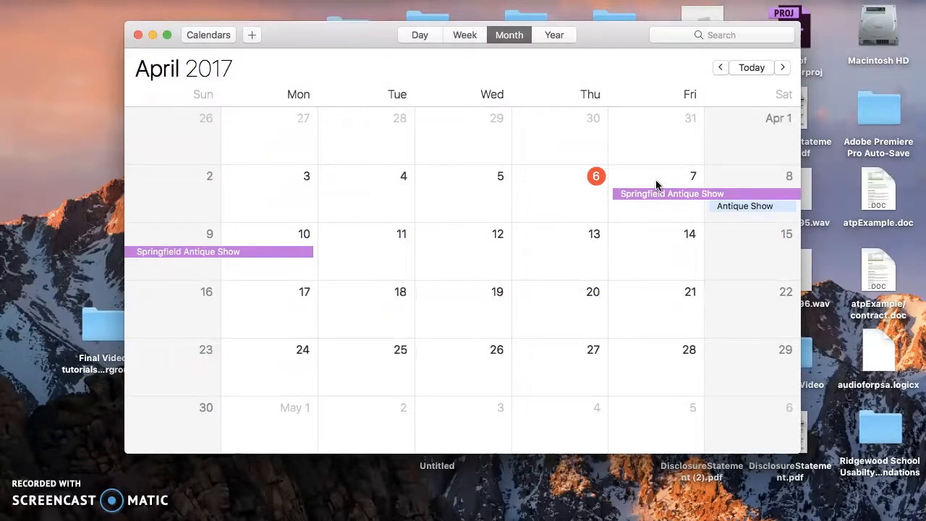
pyautogui.hotkey('alt', 'p')
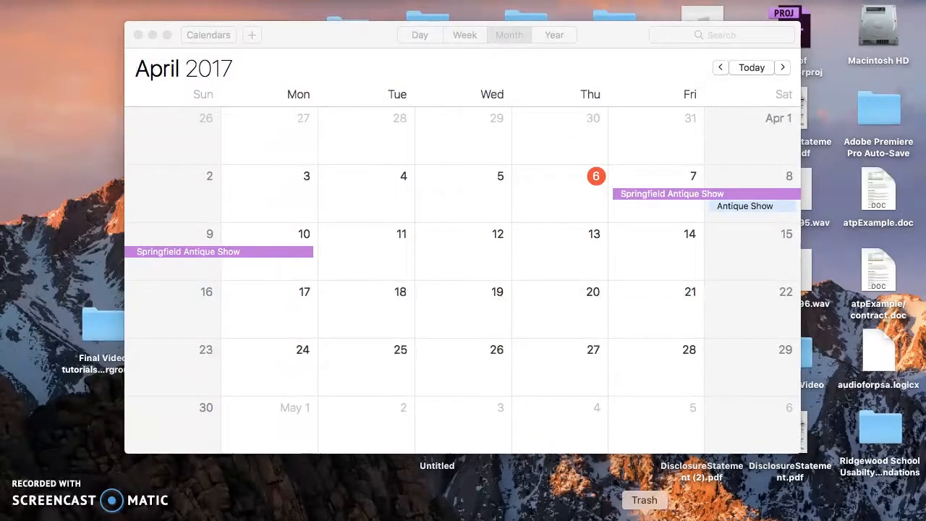
pyautogui.click(613, 515)
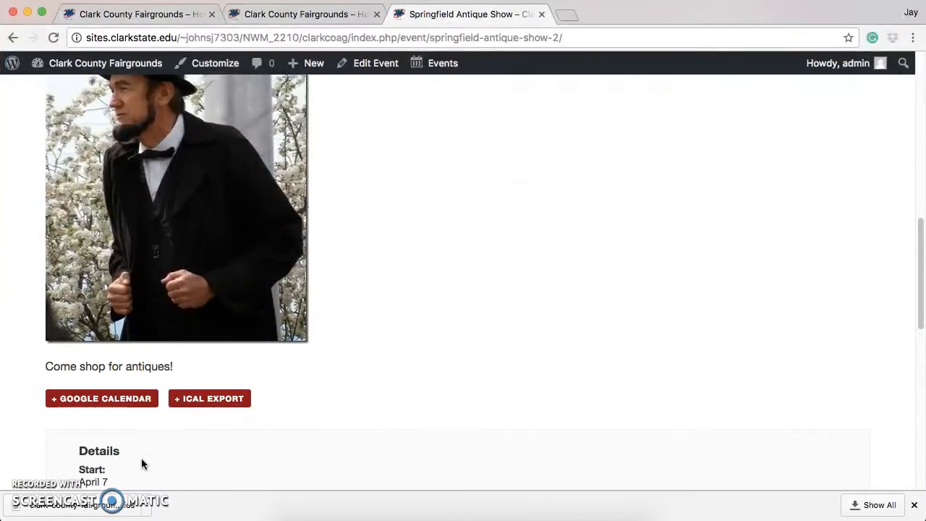